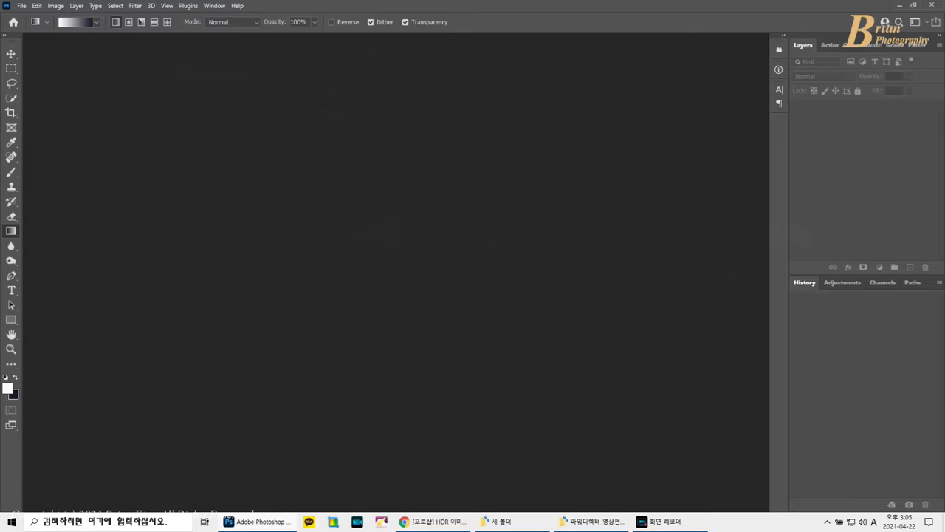
Step: Bring the folder with DSC_9524–DSC_9526 into view and place it over the Photoshop workspace
left_click(502, 522)
left_click_drag(669, 147, 532, 122)
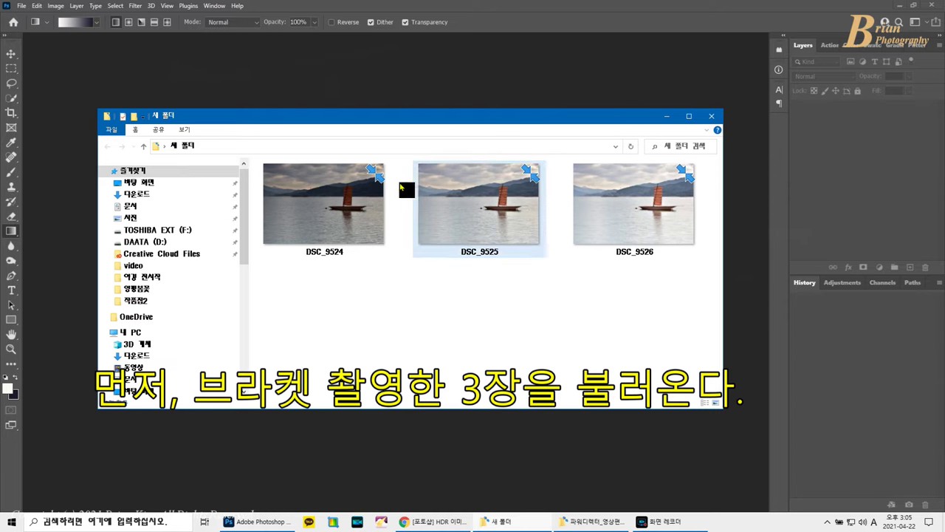
Step: Select DSC_9524 through DSC_9526 and drag all three photos into Photoshop
left_click(356, 201)
left_click(609, 203, "shift")
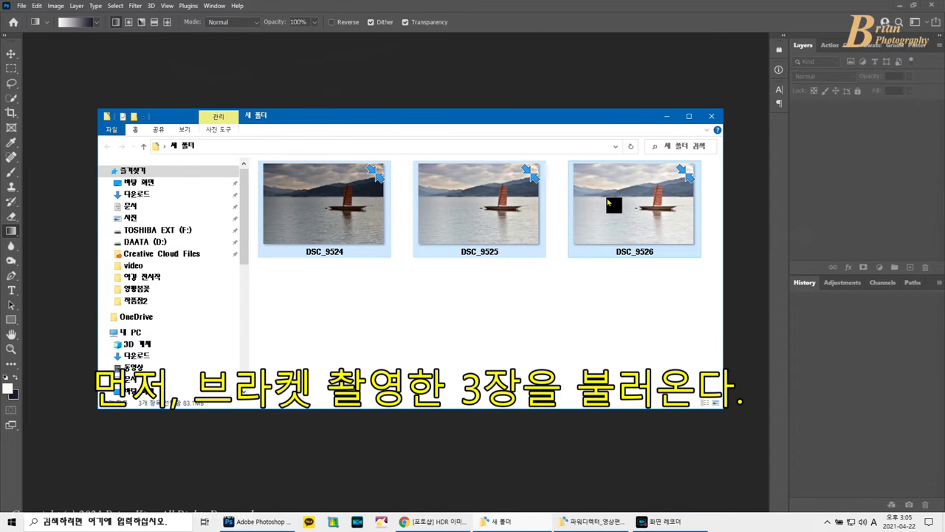
left_click_drag(608, 202, 295, 233)
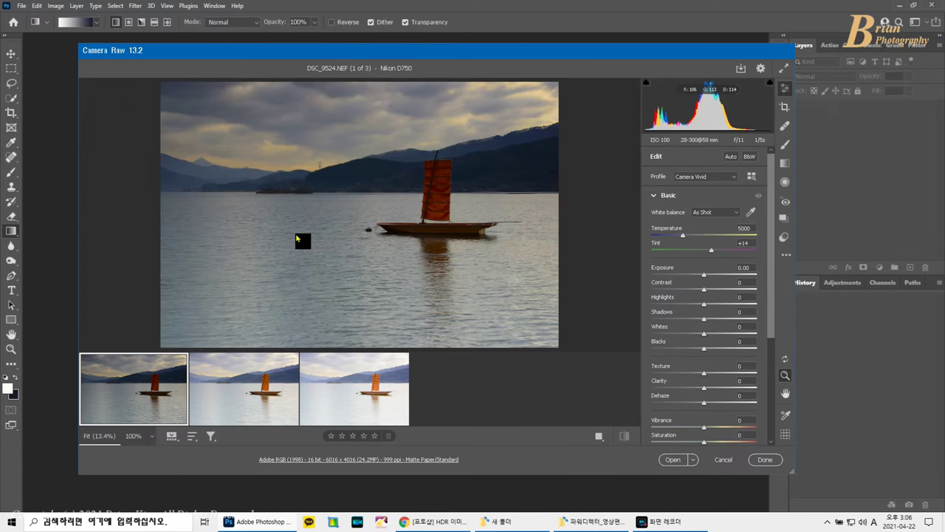
mouse_move(354, 389)
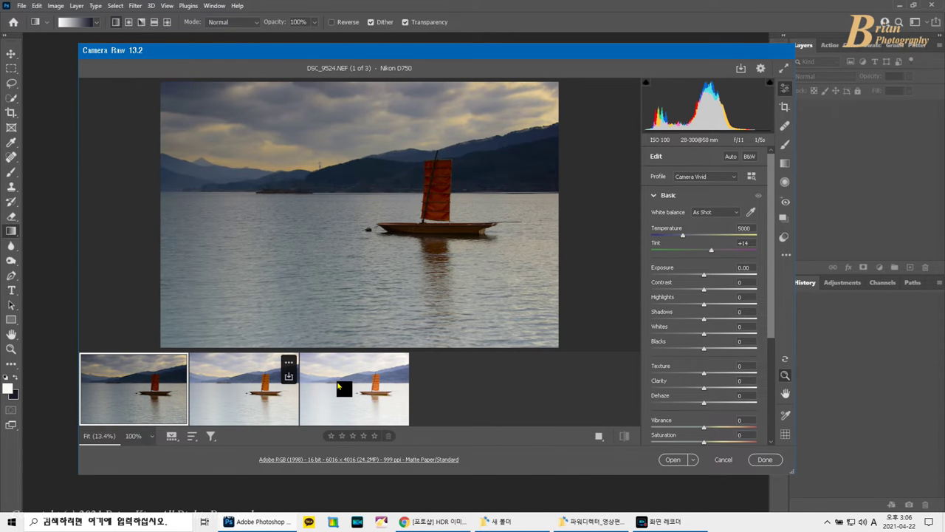
Step: Select all three exposures in the Camera Raw filmstrip and choose Merge to HDR
left_click(338, 384, "shift")
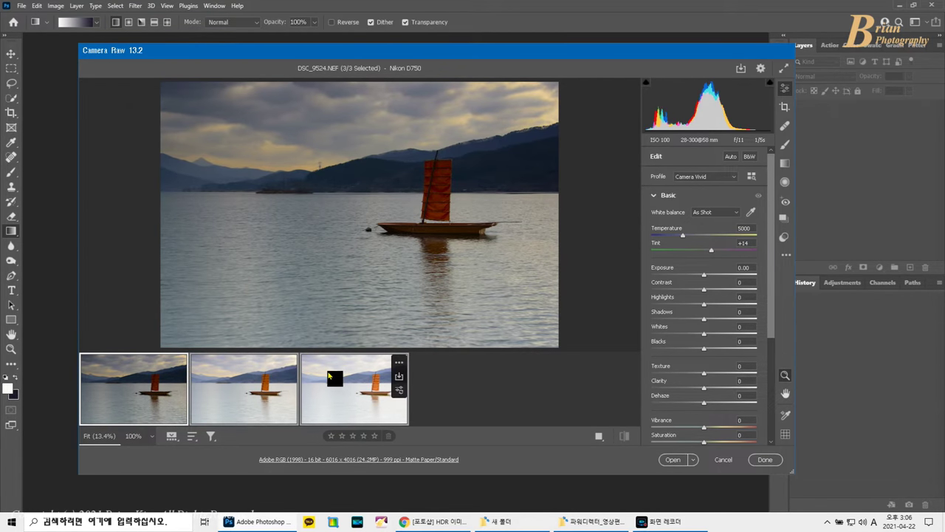
left_click(334, 386)
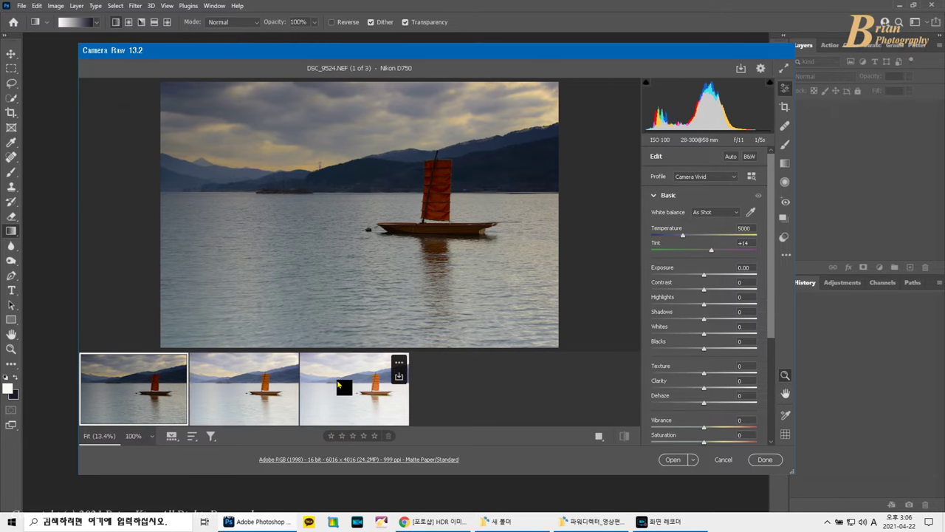
left_click(339, 384, "shift")
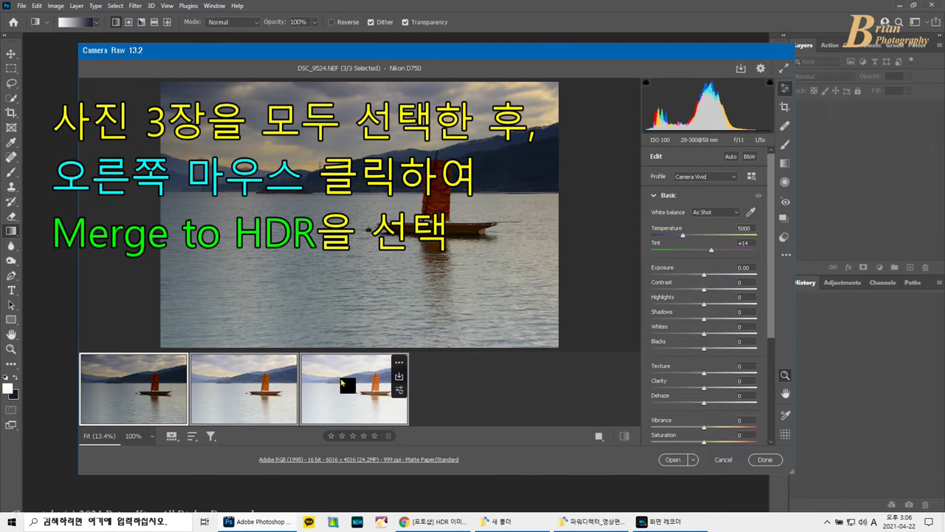
right_click(342, 382)
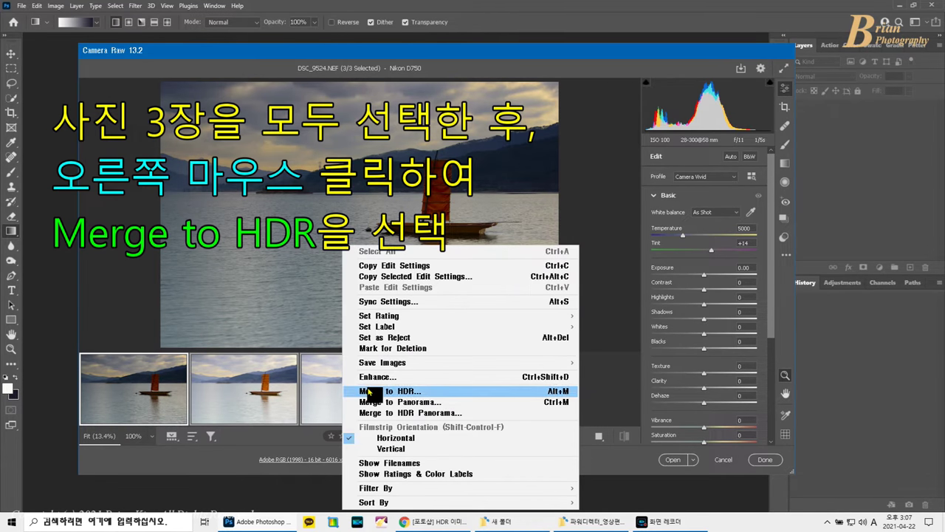
left_click(369, 392)
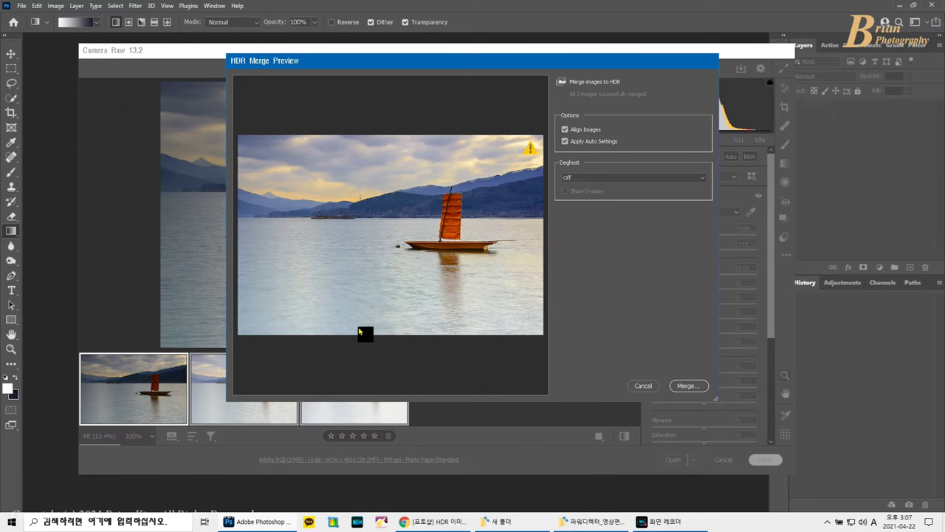
Step: Confirm the HDR merge with Align Images and Apply Auto Settings on, and save the merged file
left_click(692, 387)
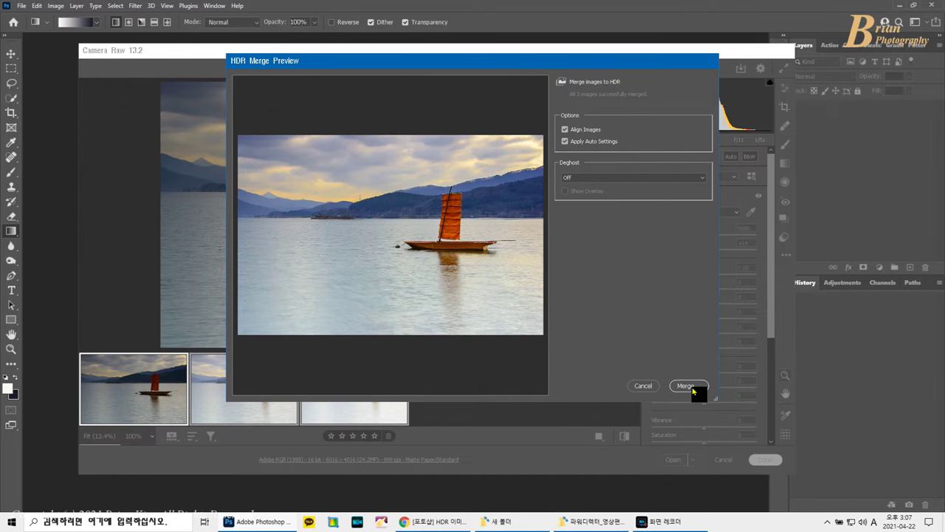
left_click(687, 386)
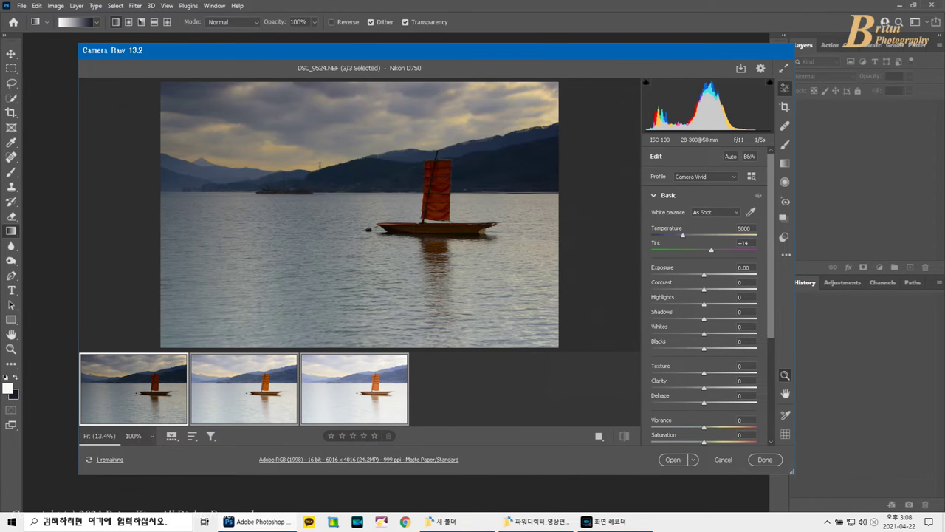
Step: Check the new DSC_9524-HDR file in the folder, then minimize File Explorer
left_click(443, 522)
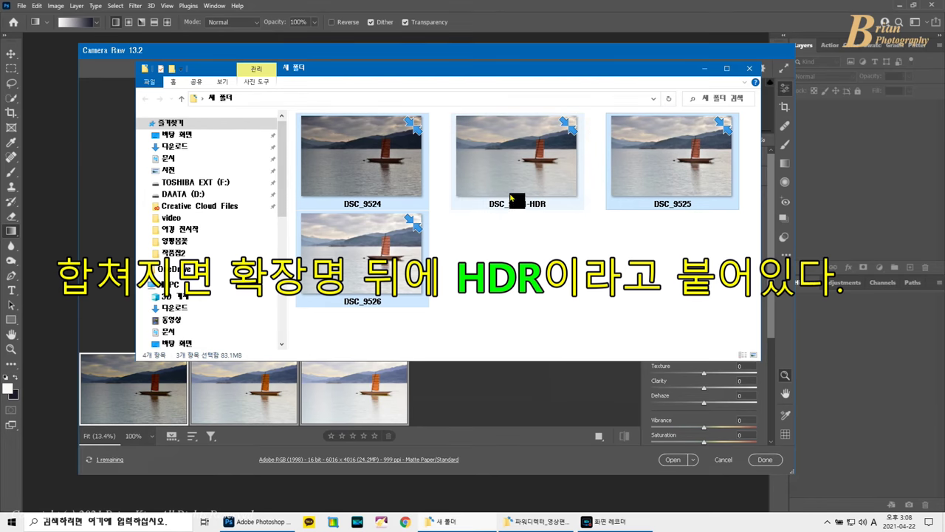
left_click(541, 190)
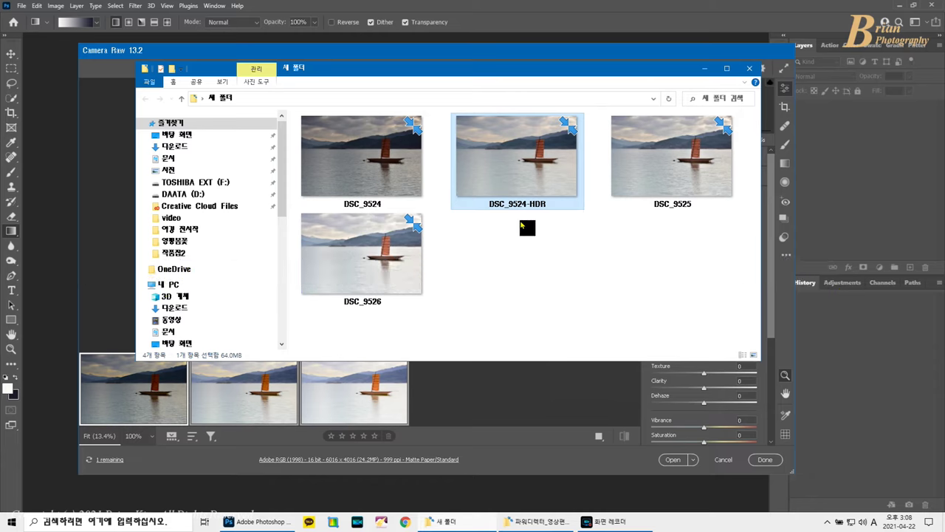
left_click(704, 69)
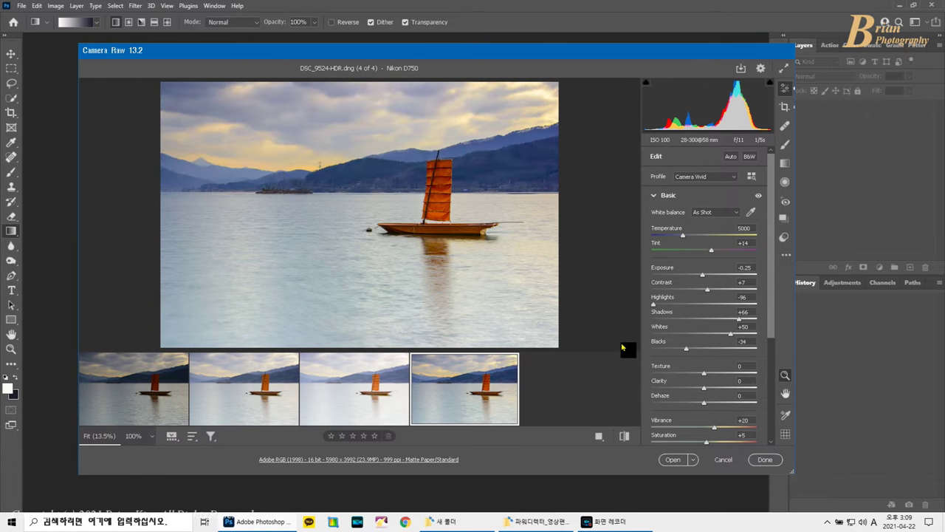
Step: Raise Shadows from +66 to +100 while previewing clipping, then open the HDR image in Photoshop
key("alt")
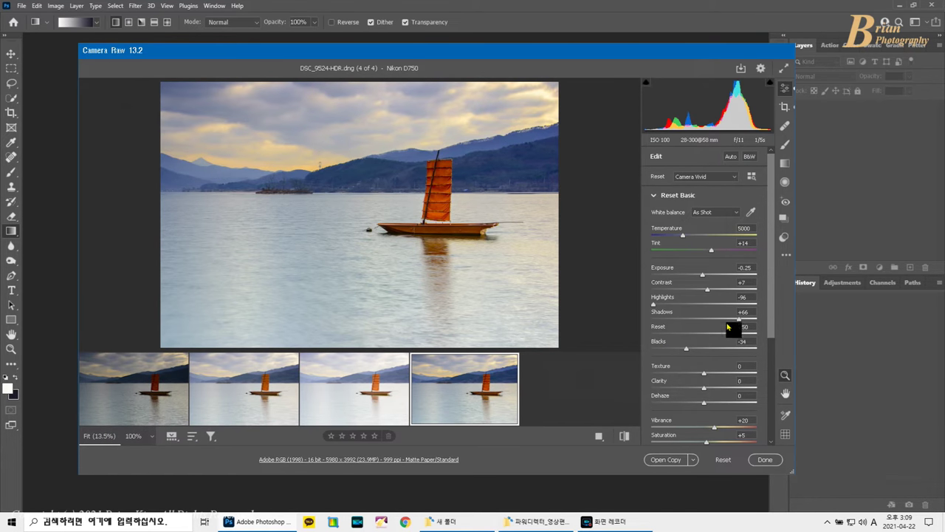
left_click(742, 325, "alt")
left_click_drag(742, 325, 718, 336)
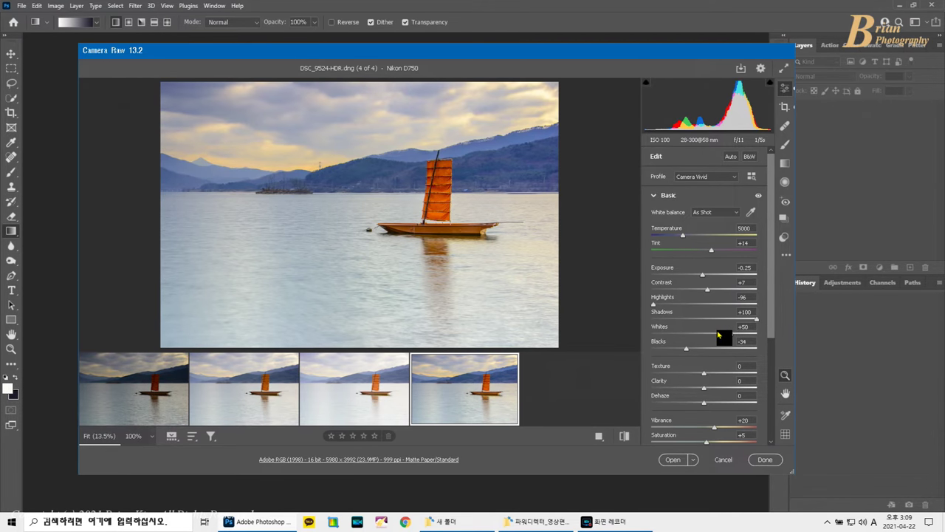
left_click(695, 460)
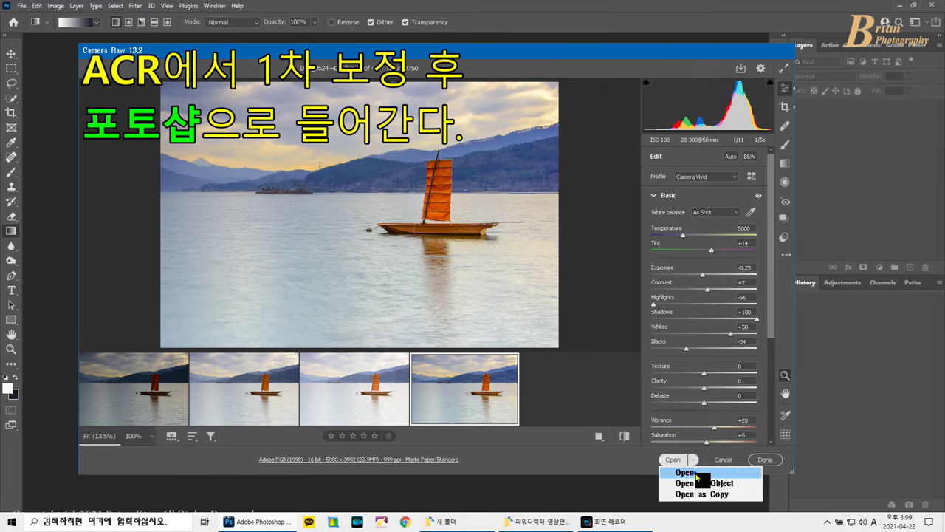
left_click(693, 473)
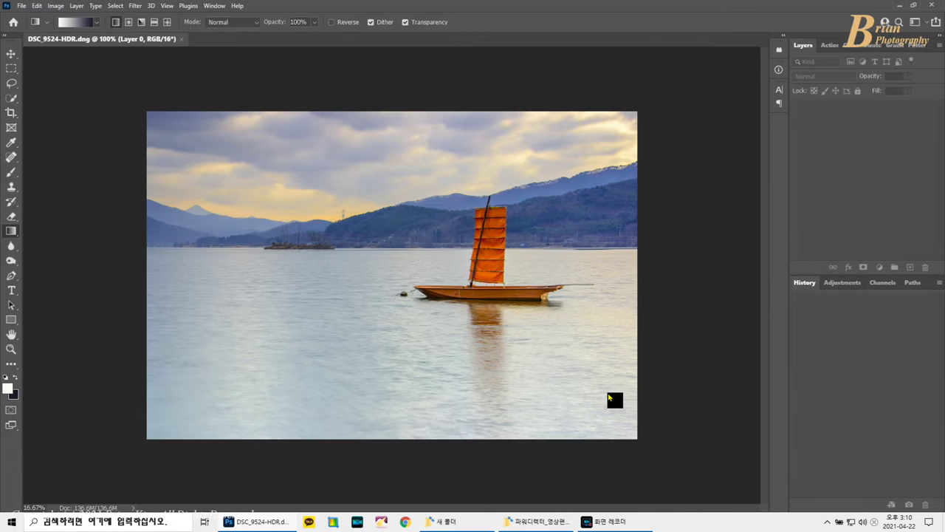
Step: Flatten the HDR image, duplicate it as Layer 1, and launch the Camera Raw Filter on it
right_click(812, 111)
right_click(857, 111)
left_click(834, 394)
key("ctrl+j")
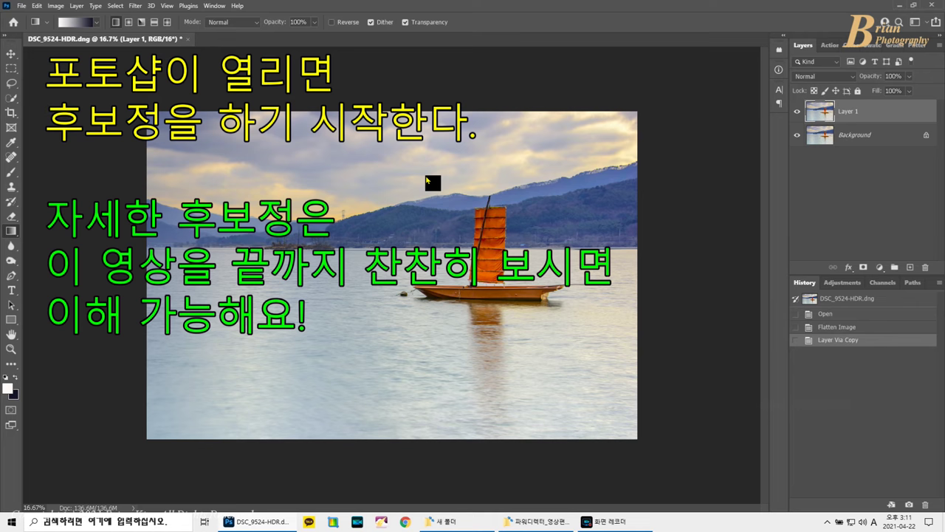
left_click(135, 6)
left_click(162, 83)
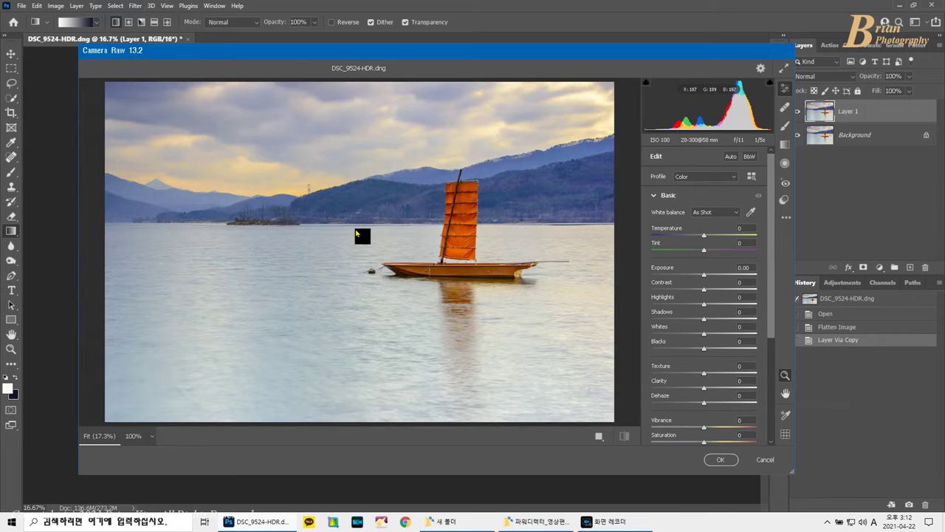
Step: Keep Exposure at 0.00, set Highlights -100 and Whites -70, and apply the filter
mouse_move(706, 278)
left_mouse_down()
mouse_move(670, 304)
mouse_move(648, 303)
left_mouse_up()
double_click(705, 277)
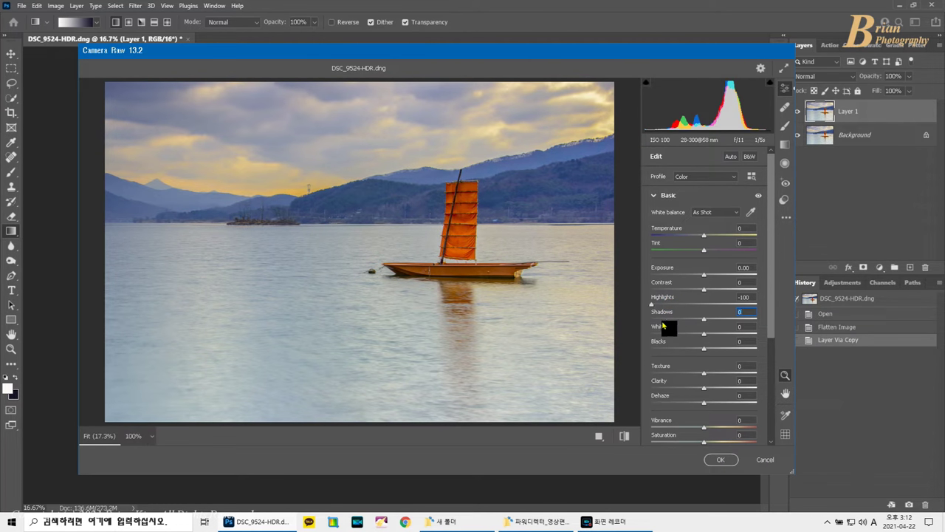
left_click(667, 334)
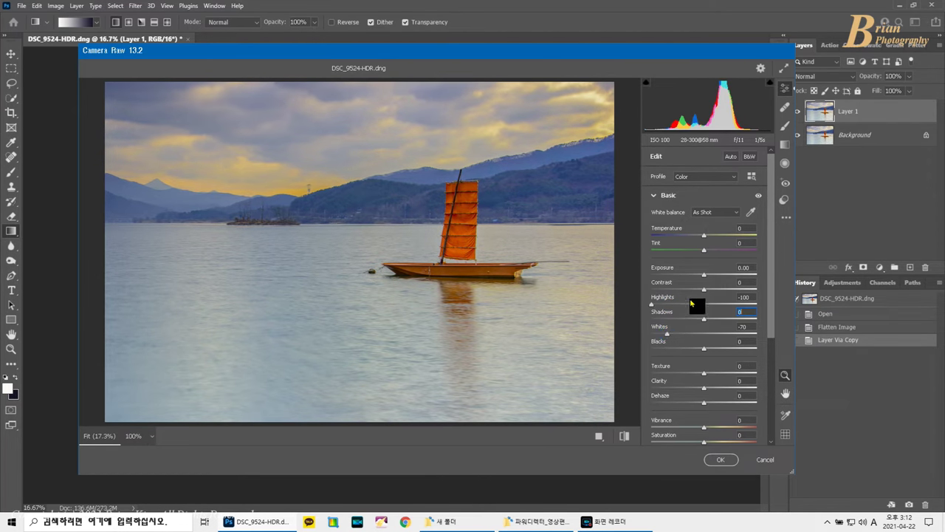
left_click(721, 459)
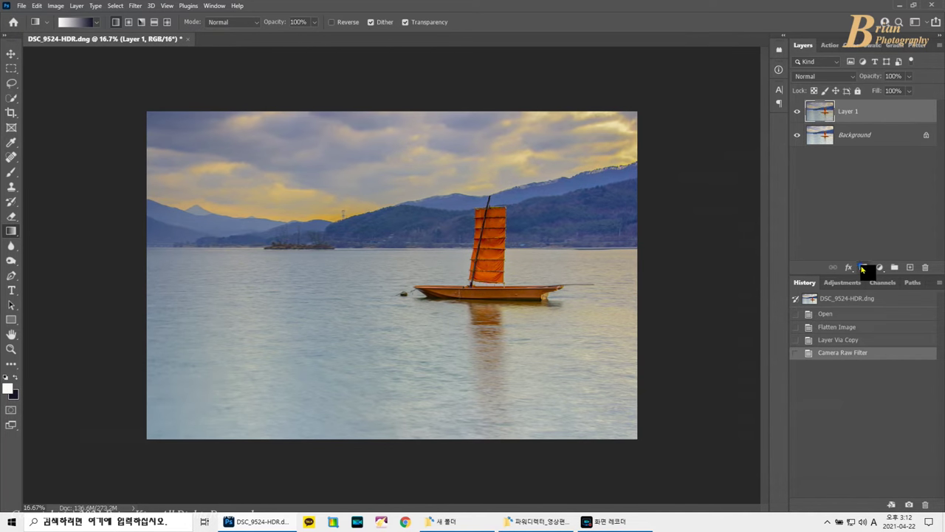
Step: Add an inverted layer mask to Layer 1 and draw a gradient from water up to hills
left_click(863, 267)
key("ctrl+i")
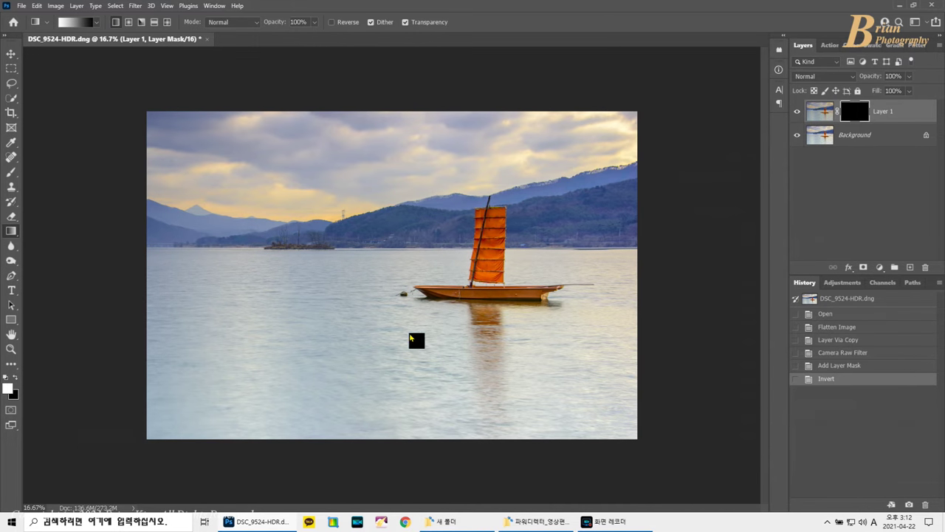
left_click_drag(407, 333, 410, 206)
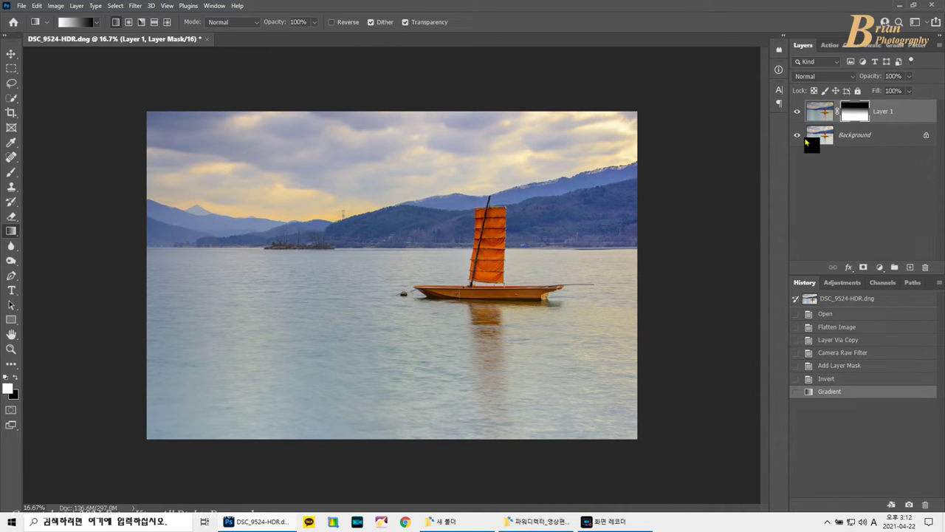
Step: Toggle Layer 1's visibility off and on to compare with the original, then select it
left_click(797, 112)
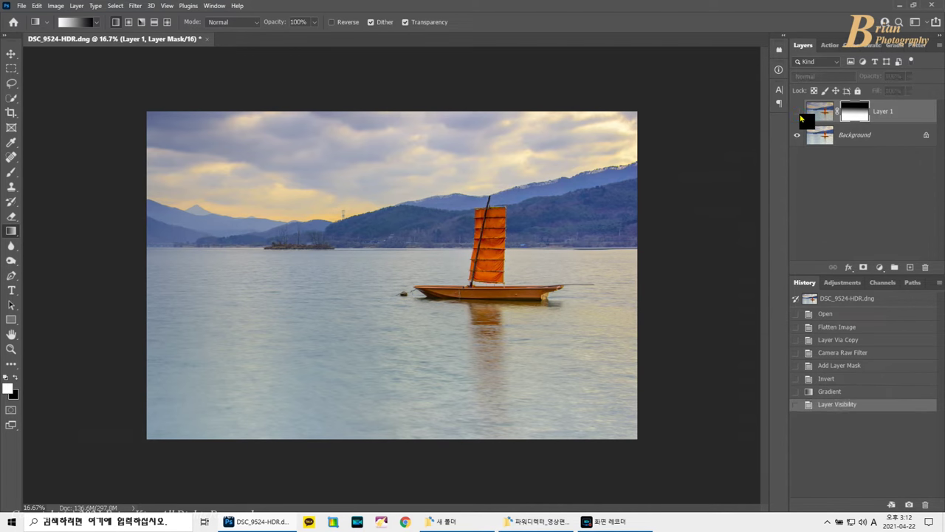
left_click(801, 114)
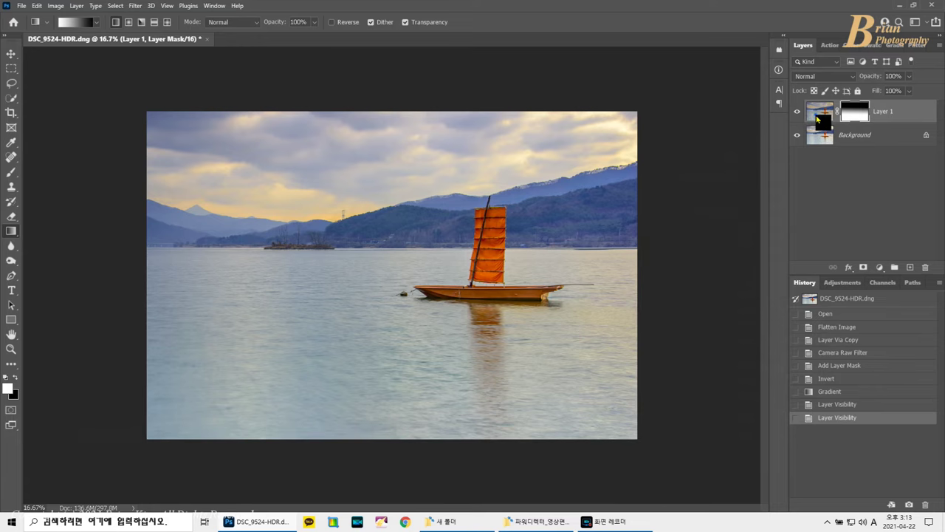
left_click(817, 116)
Step: Merge Layer 1 down, duplicate the result to a new layer, and launch the Camera Raw Filter
key("ctrl+e")
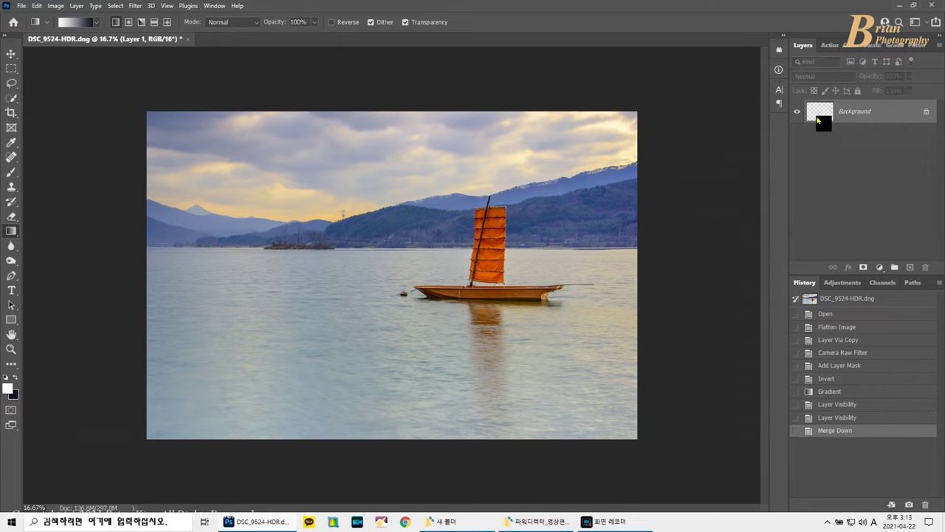
key("ctrl+j")
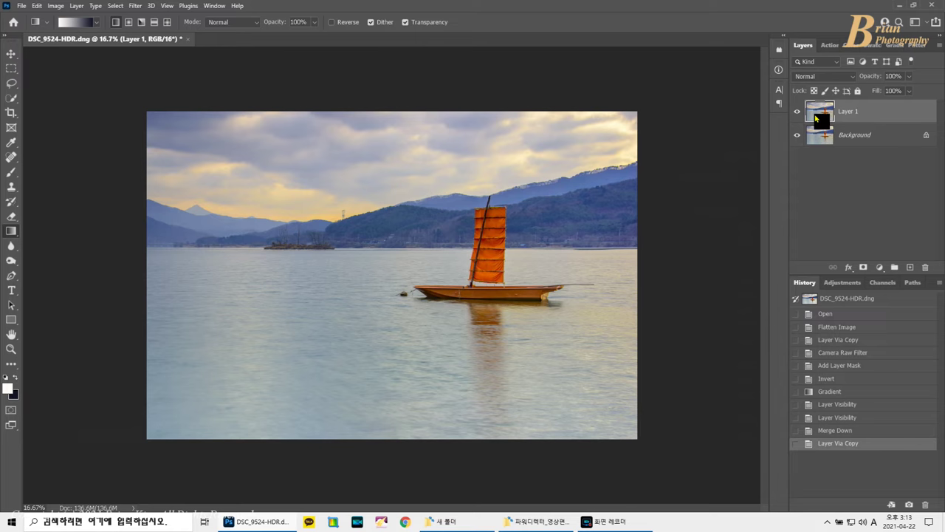
left_click(136, 7)
left_click(174, 86)
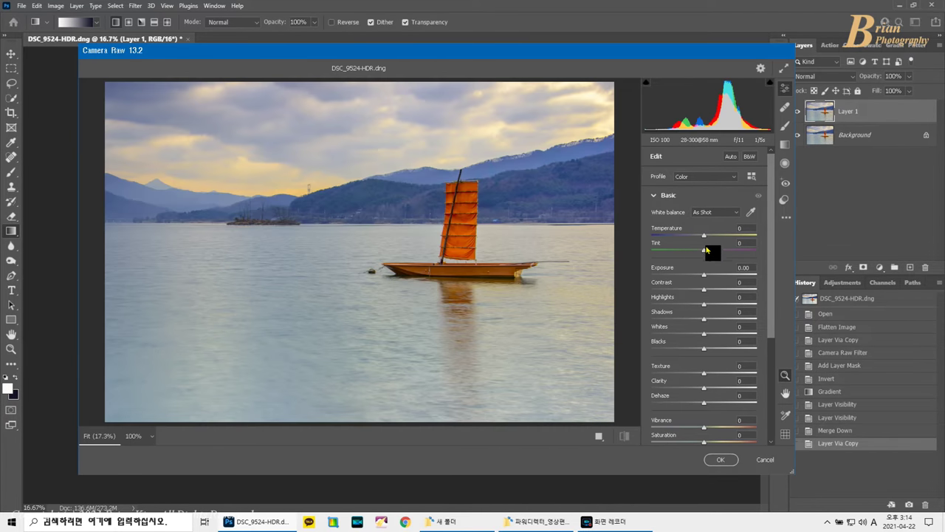
Step: Lift Layer 1's Shadows to +100 in Camera Raw and apply the filter
left_click_drag(760, 318, 785, 325)
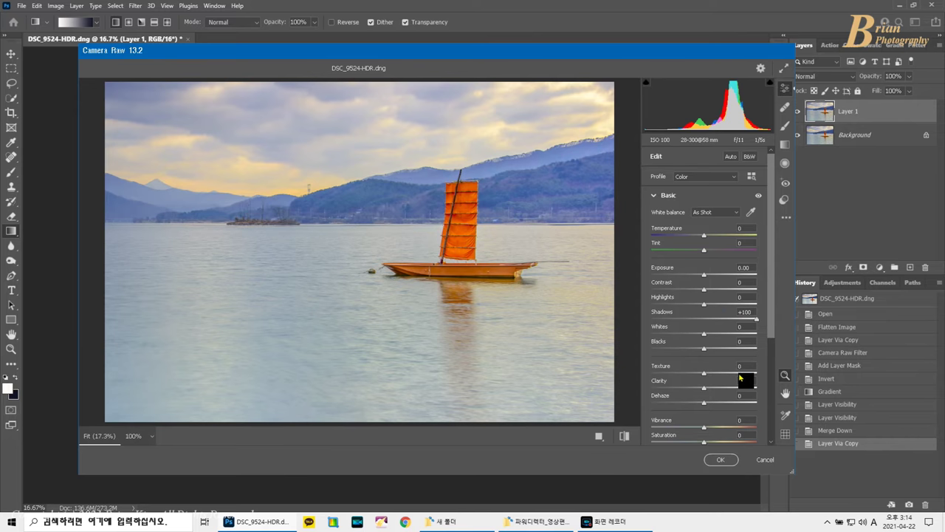
left_click(728, 461)
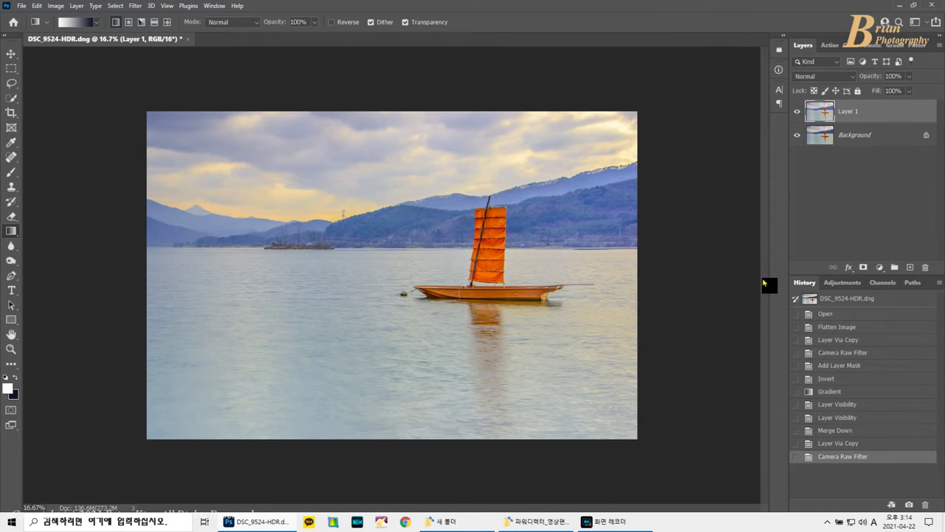
Step: Give Layer 1 an inverted mask with a downward gradient revealing the top, then hide the layer
left_click(863, 267)
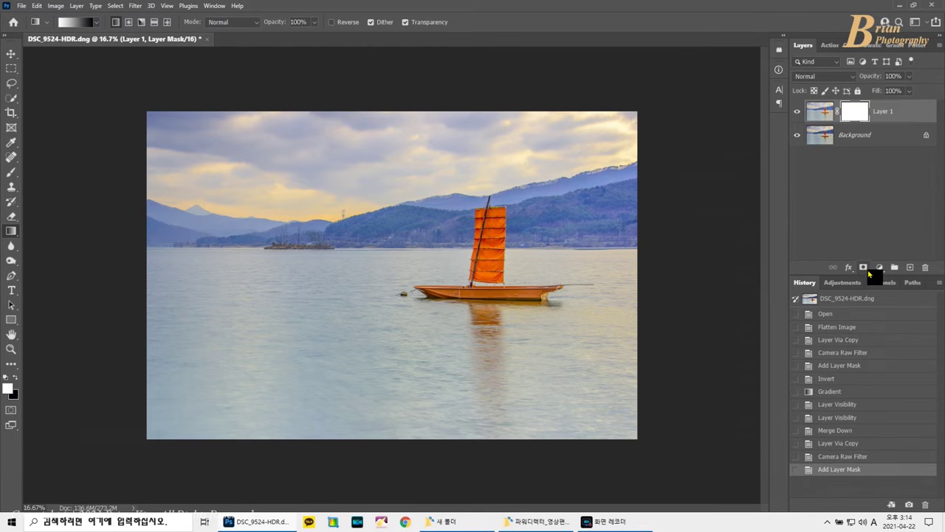
key("ctrl+i")
left_click_drag(386, 168, 385, 276)
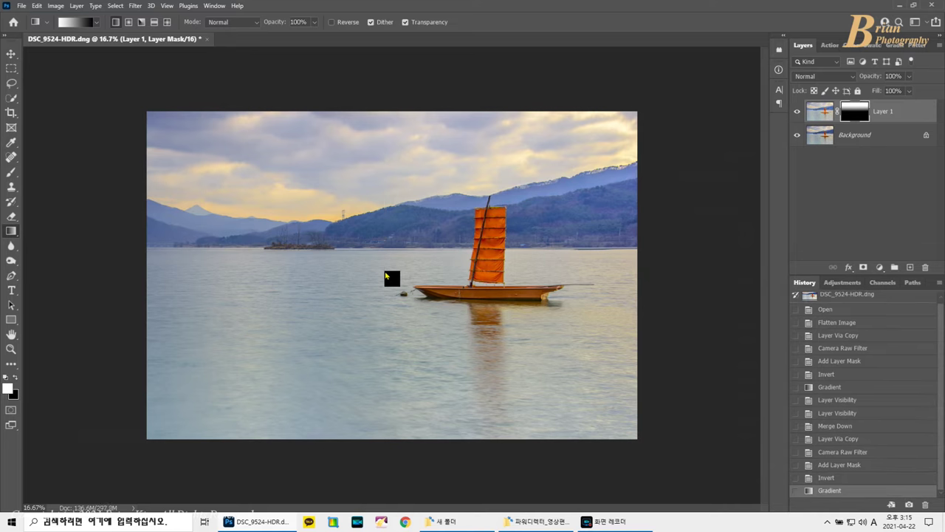
left_click(820, 111)
left_click(797, 111)
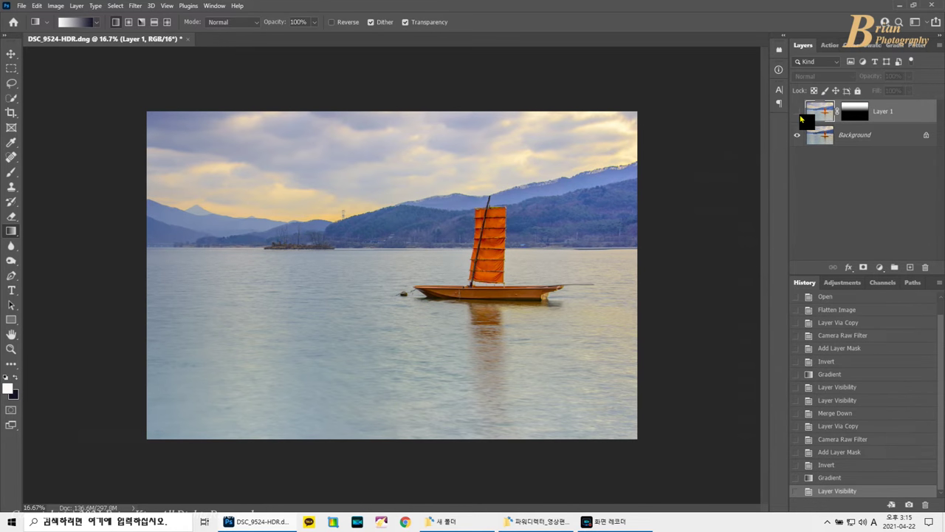
Step: Show Layer 1, merge it into the background, and duplicate the result
left_click(798, 112)
key("ctrl+e")
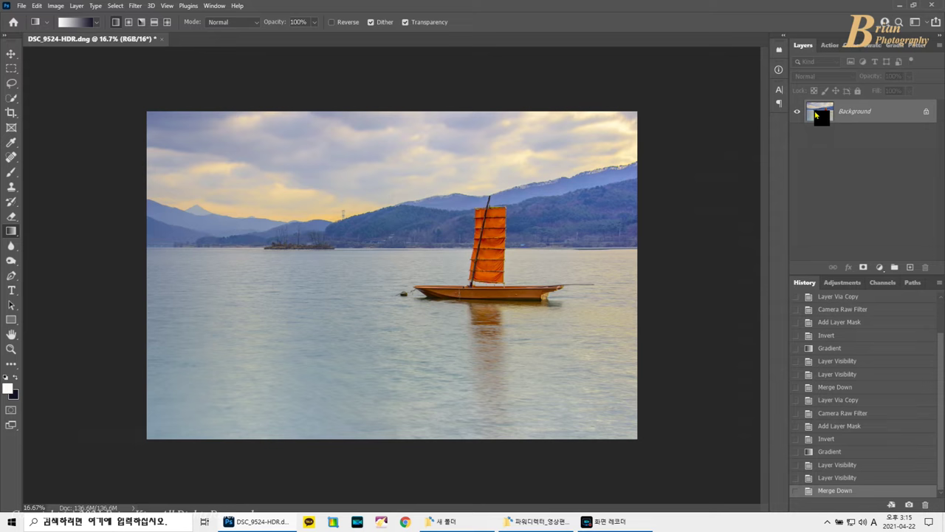
key("ctrl+j")
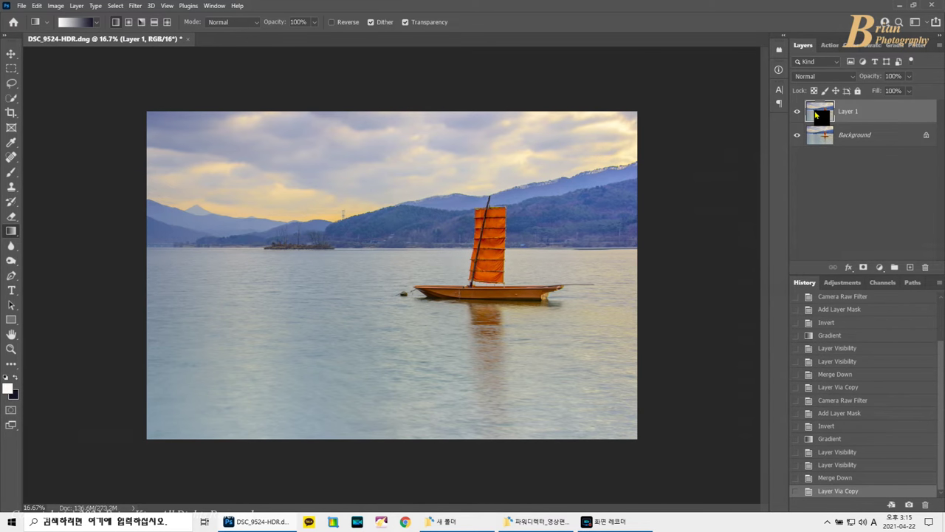
Step: Apply an S-shaped Curves adjustment to the copy, raising highlights and deepening shadows, then hide it
key("ctrl+m")
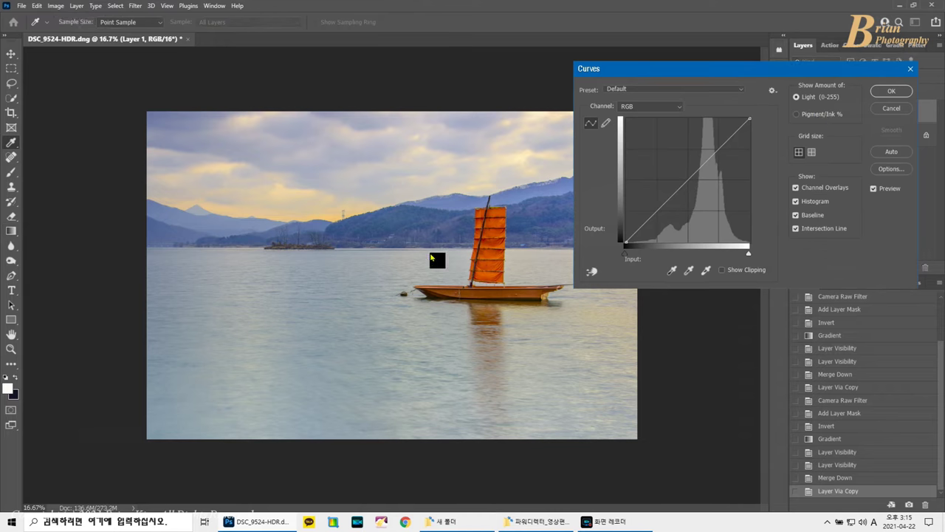
left_click(312, 252, "ctrl")
left_click(517, 159, "ctrl")
left_click(703, 168)
left_click_drag(703, 168, 703, 165)
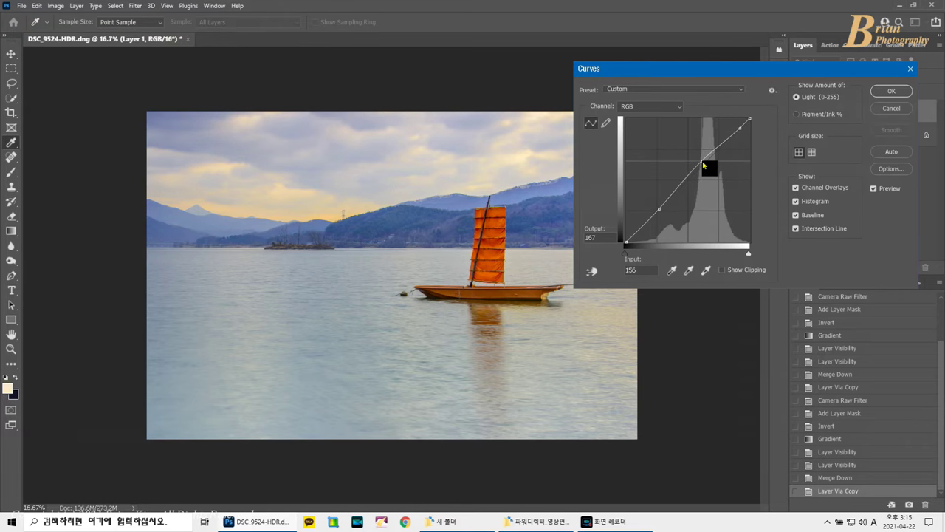
left_click(660, 211)
key("Down")
key("Down")
key("Down")
key("Down")
key("Down")
key("Down")
key("Down")
key("Down")
key("Down")
key("Down")
key("Down")
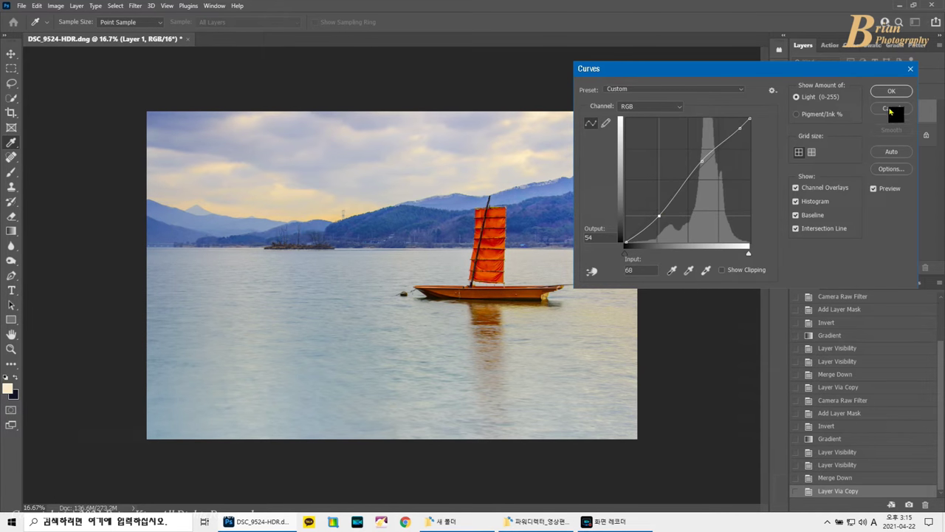
left_click(892, 91)
left_click(796, 112)
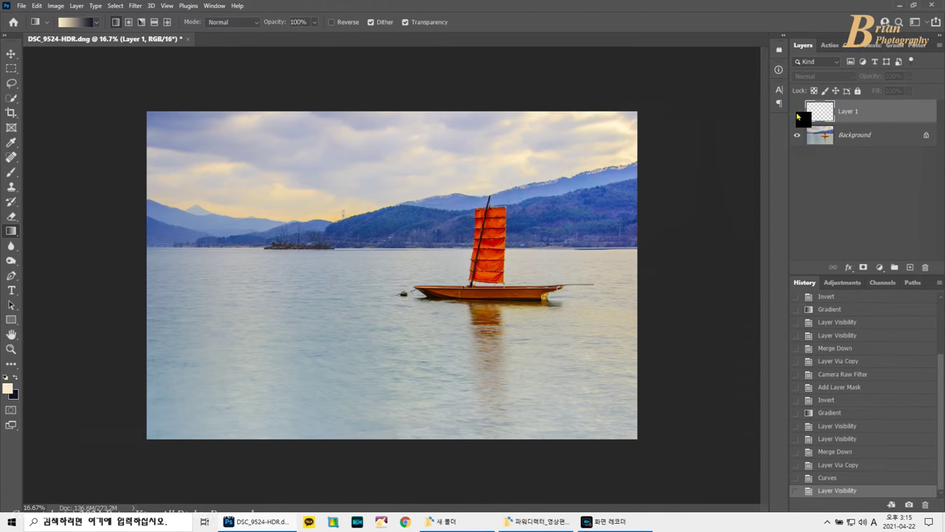
Step: Compare the curves layer on and off, then merge it down and duplicate the result
left_click(796, 111)
left_click(796, 112)
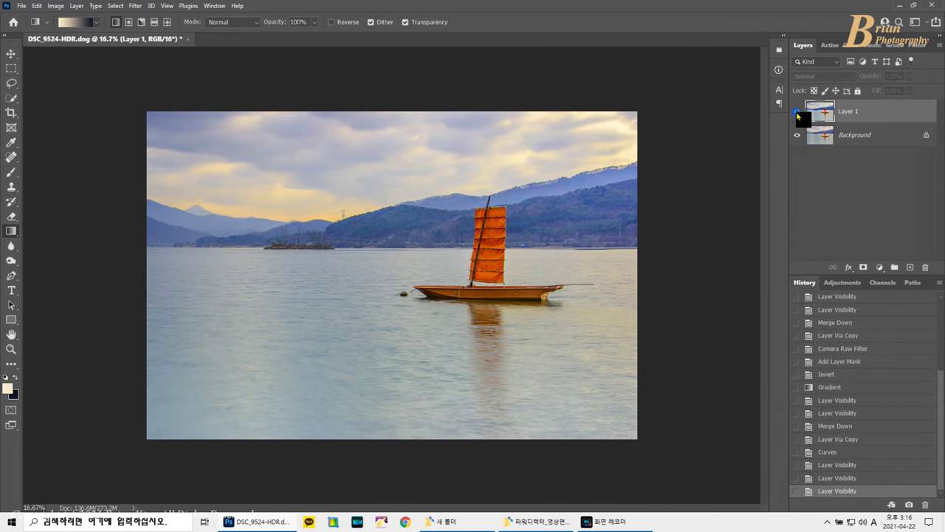
left_click(796, 111)
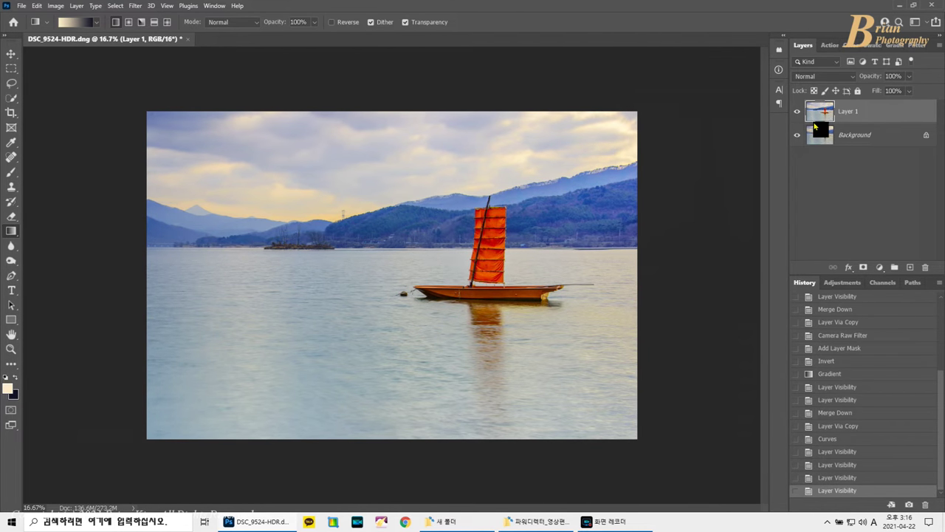
key("ctrl+e")
key("ctrl+j")
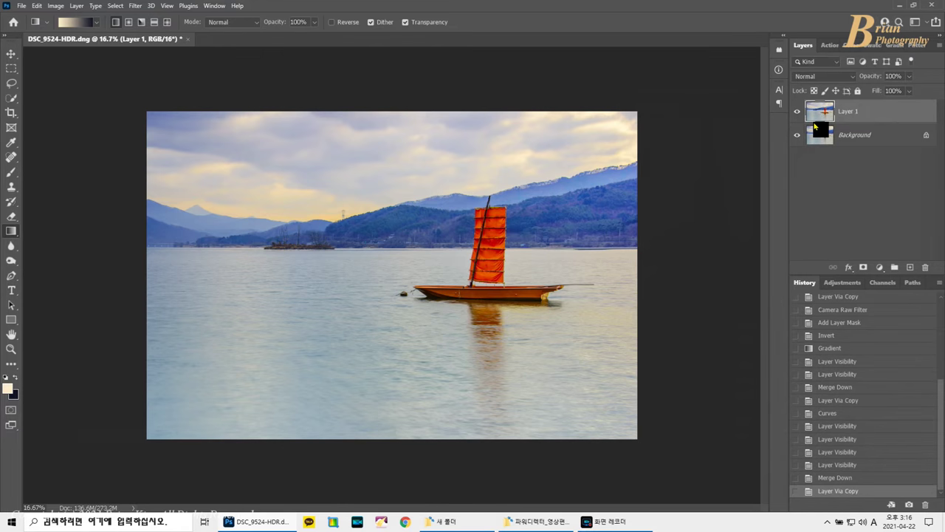
Step: Darken the copy's midtones with a Levels gamma of 0.78
key("ctrl+l")
left_click_drag(646, 169, 657, 169)
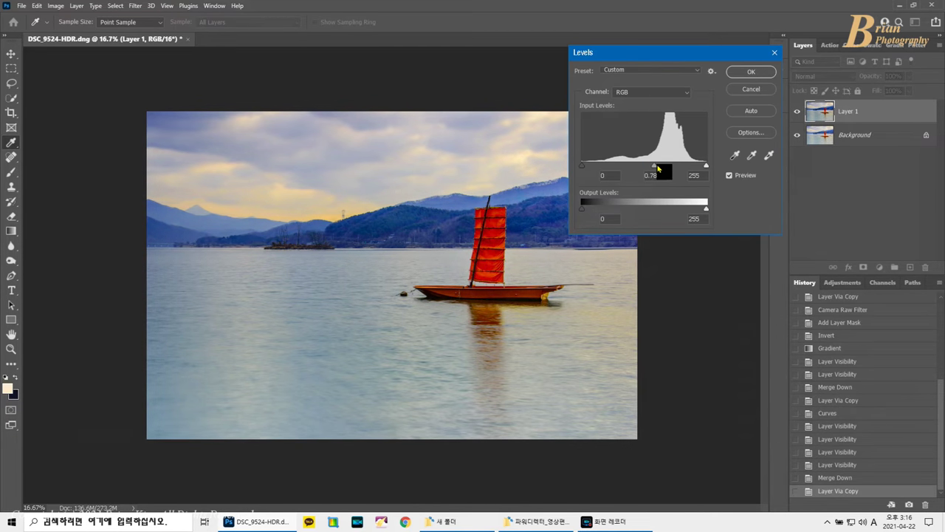
left_click(751, 71)
Step: Mask the Levels layer with an inverted upward gradient over the upper photo, merge down, and duplicate
key("g")
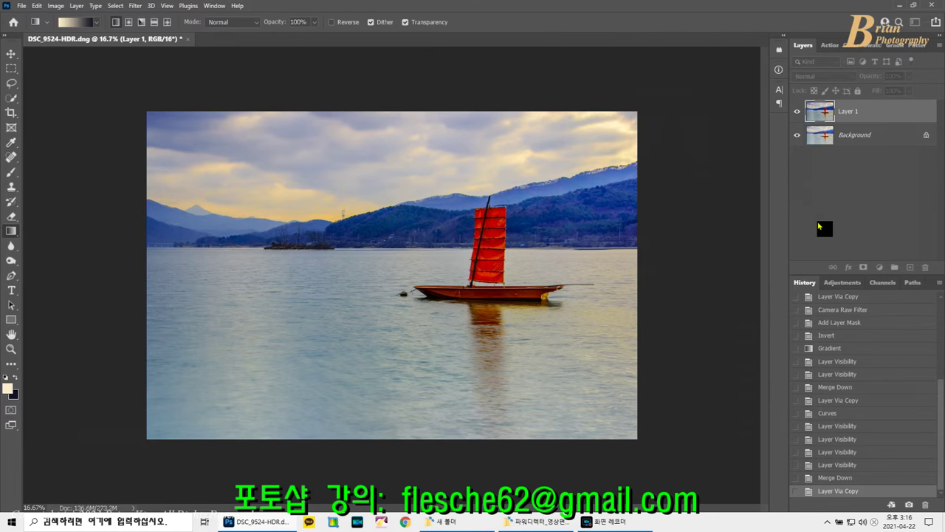
left_click(864, 267)
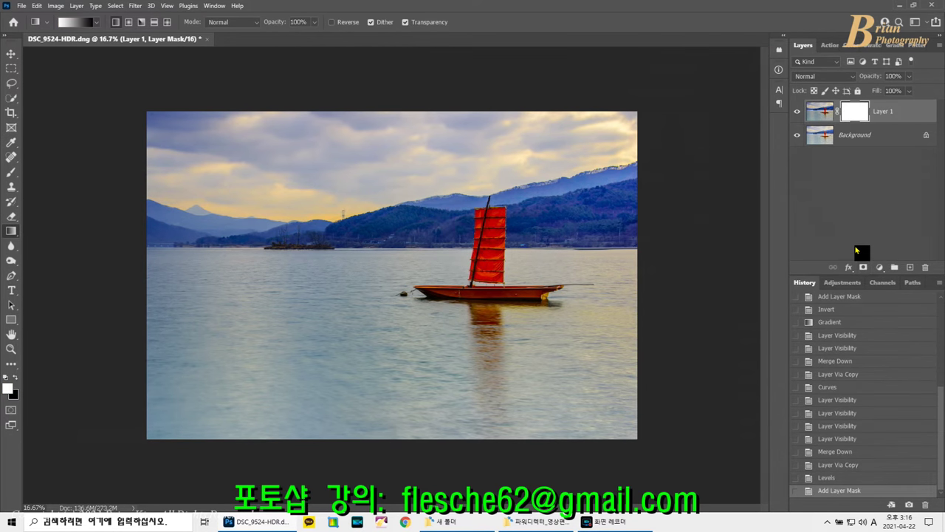
key("ctrl+i")
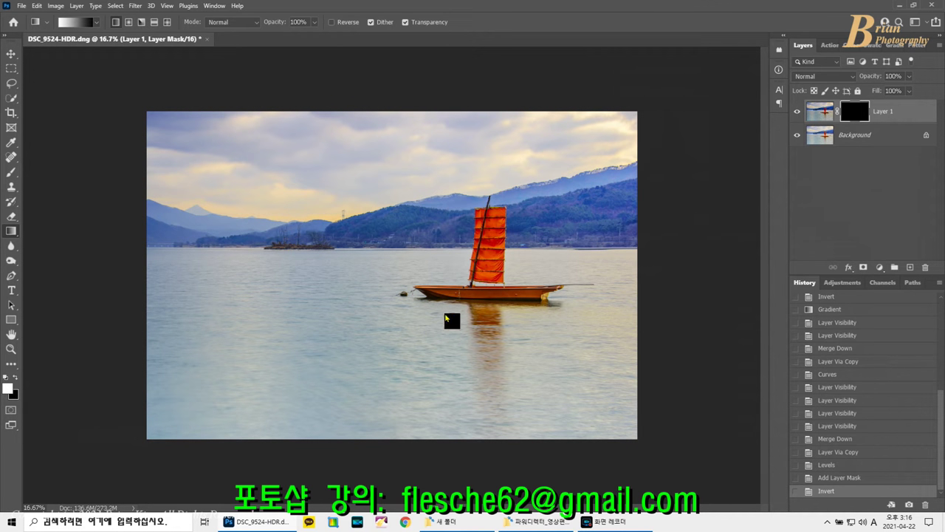
left_click_drag(371, 339, 399, 186)
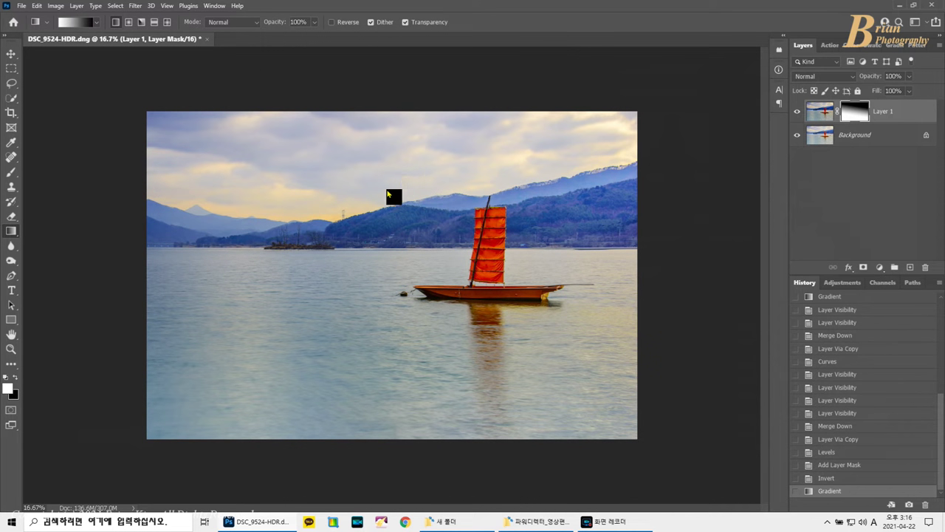
key("ctrl+e")
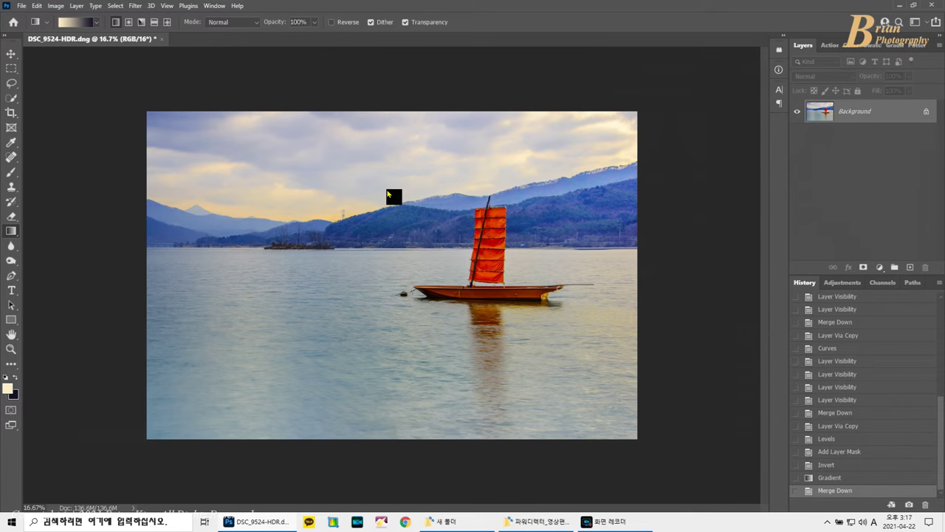
key("ctrl+j")
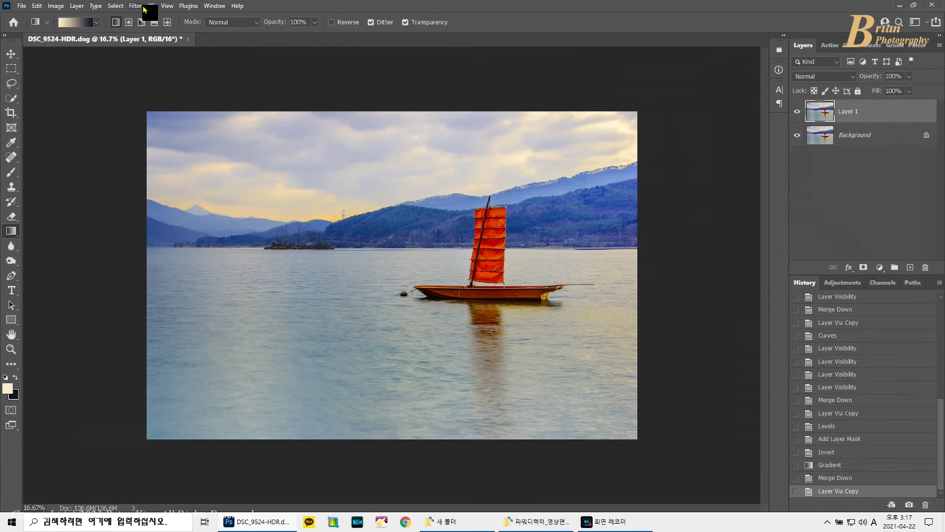
Step: Set Temperature to -11 and Shadows to +24 on Layer 1 with the Camera Raw Filter
left_click(140, 7)
left_click(163, 86)
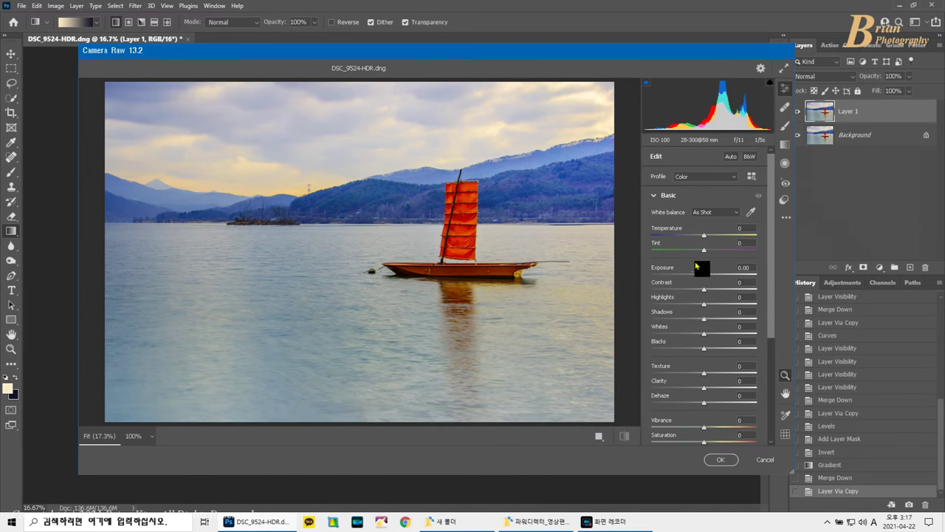
left_click_drag(704, 235, 699, 238)
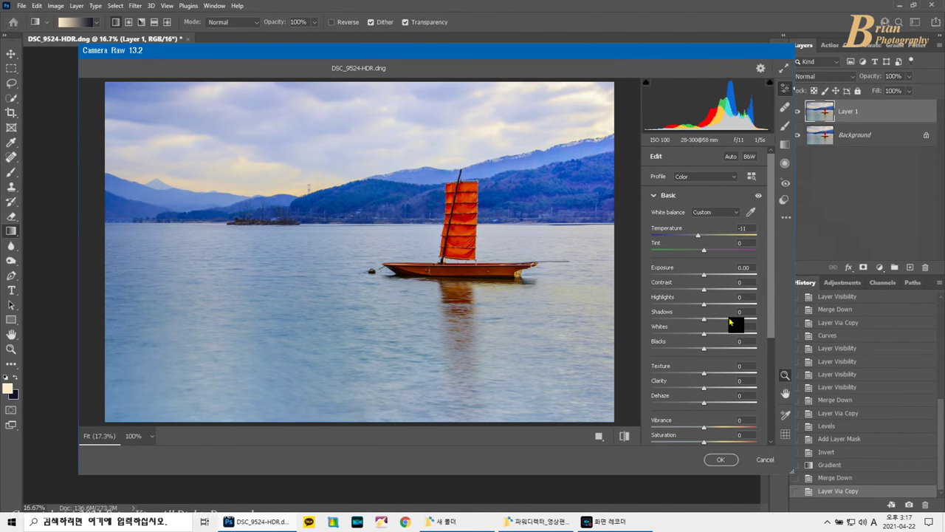
left_click_drag(733, 323, 711, 314)
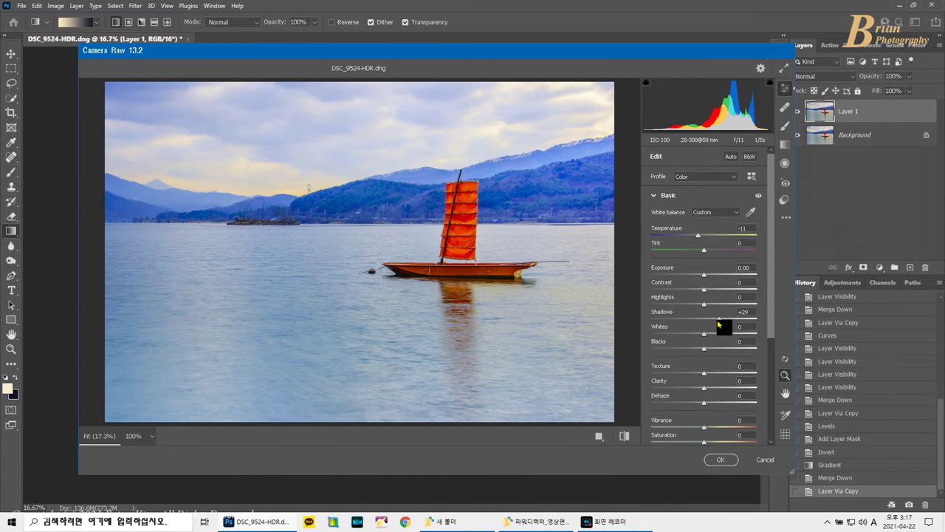
left_click(720, 459)
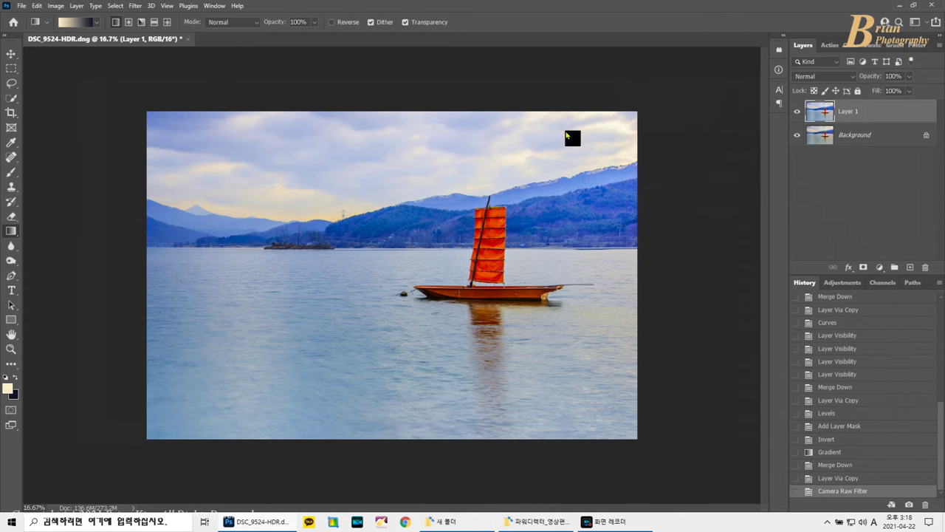
left_click(138, 6)
left_click(177, 84)
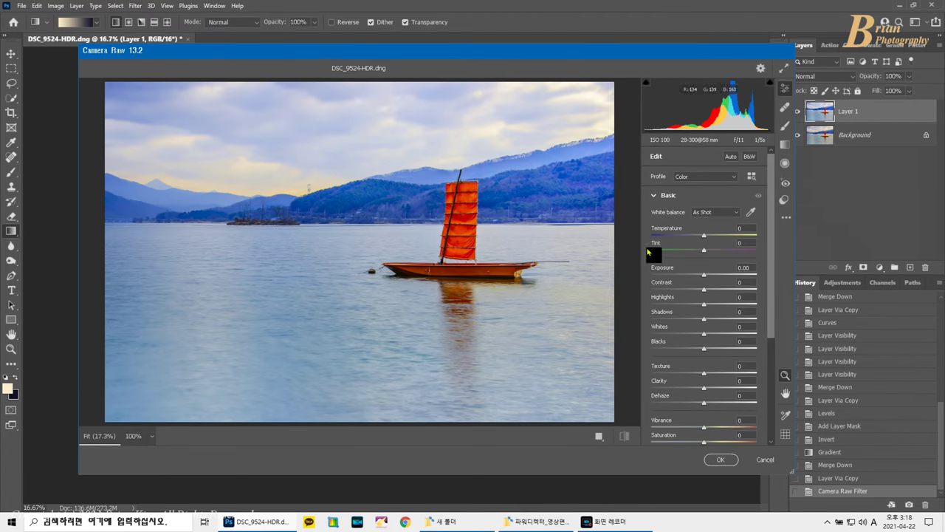
Step: Raise Clarity to +59 on Layer 1 in a second Camera Raw pass
left_click(729, 389)
left_click_drag(731, 390, 736, 392)
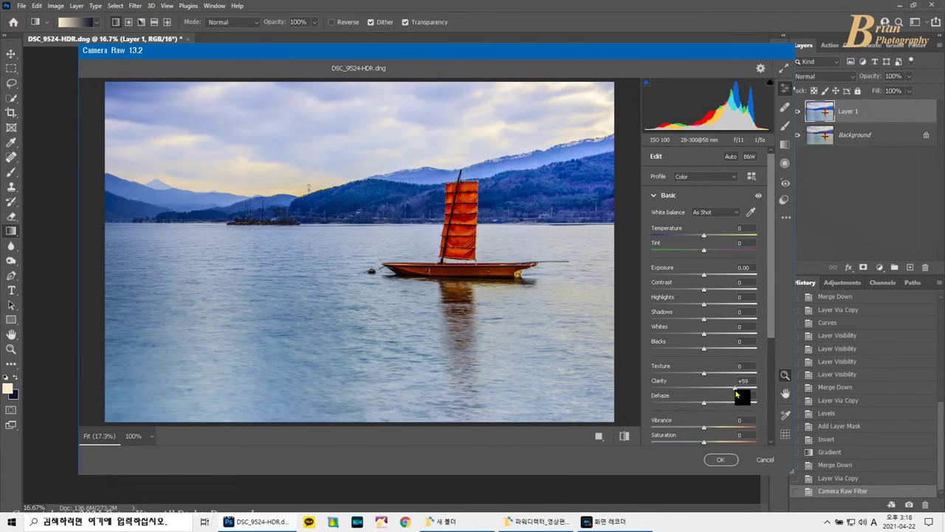
left_click(724, 459)
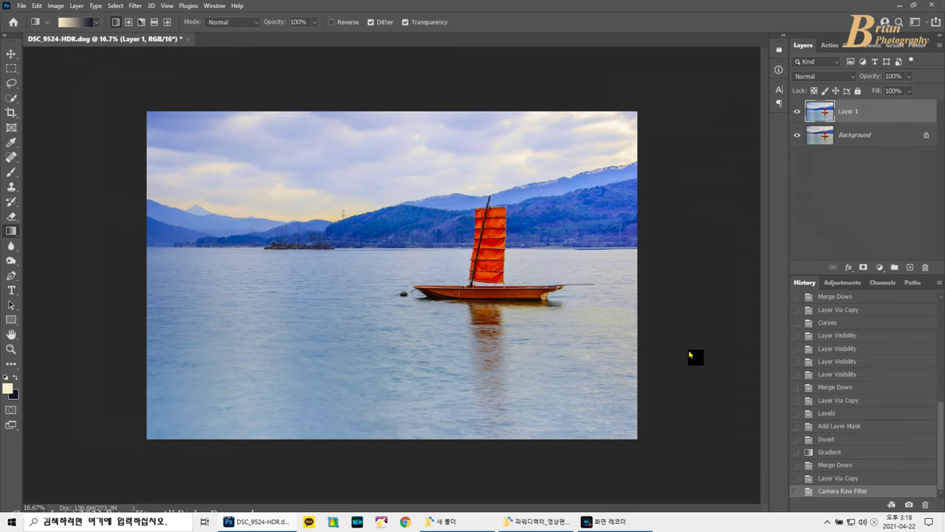
key("ctrl+alt+f")
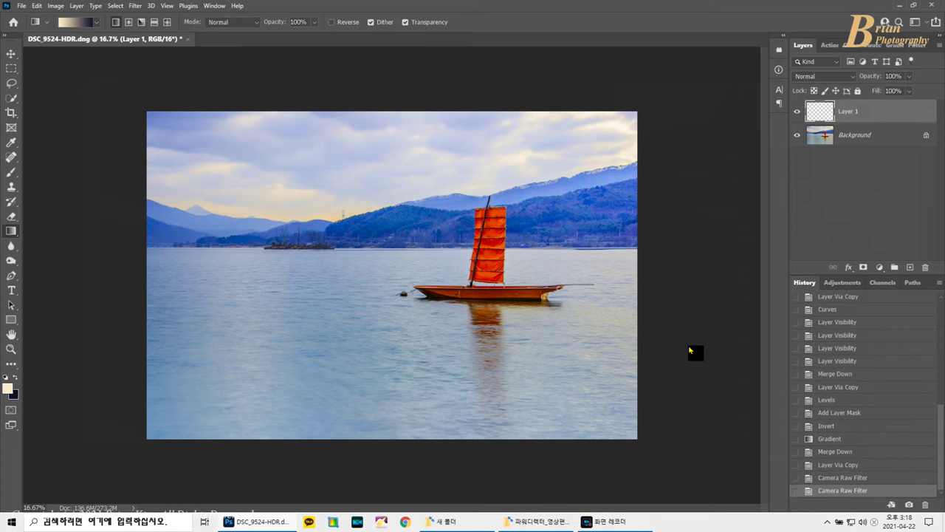
Step: Add an inverted mask to the clarity layer and brush the effect back over most of the scene
left_click(863, 267)
key("ctrl+i")
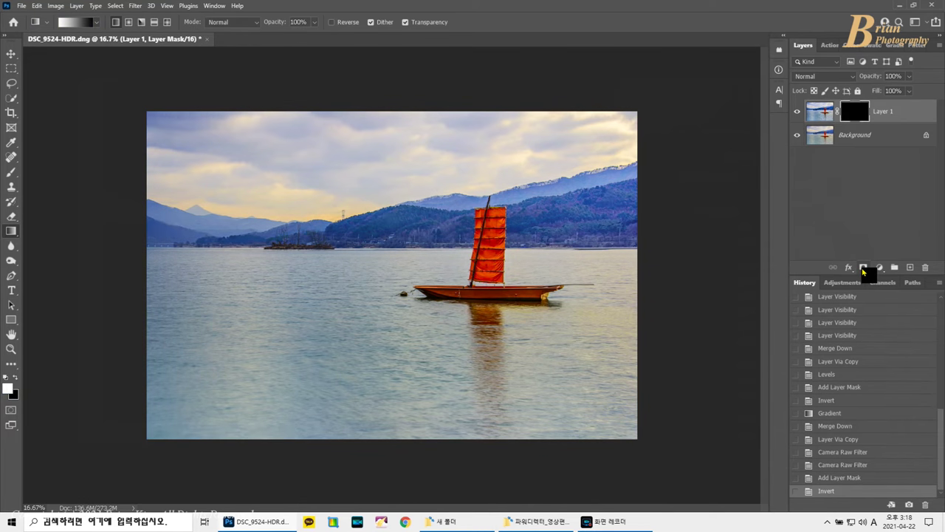
left_click(11, 172)
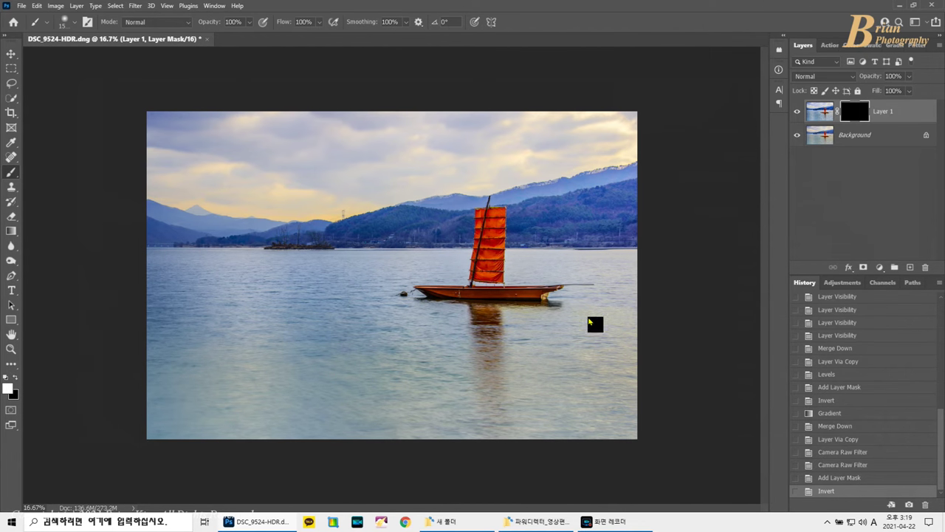
left_click(705, 387)
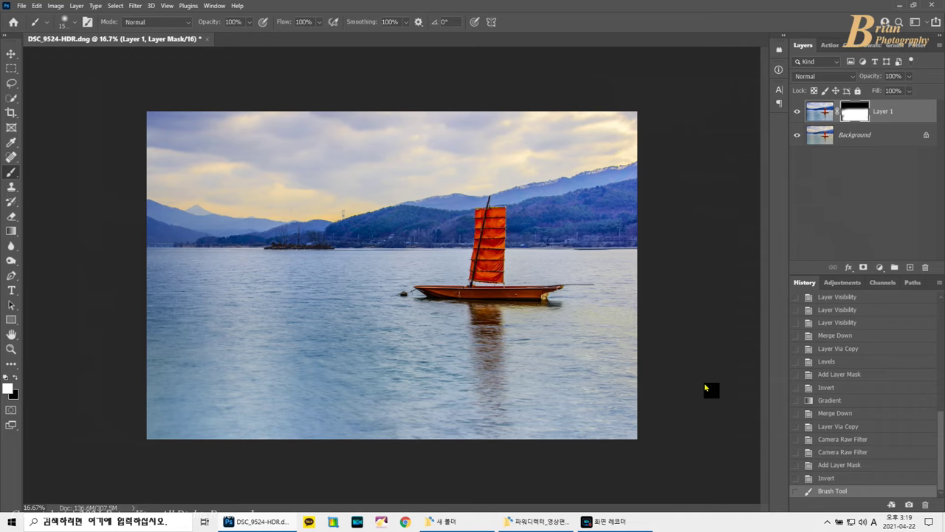
left_click(104, 283)
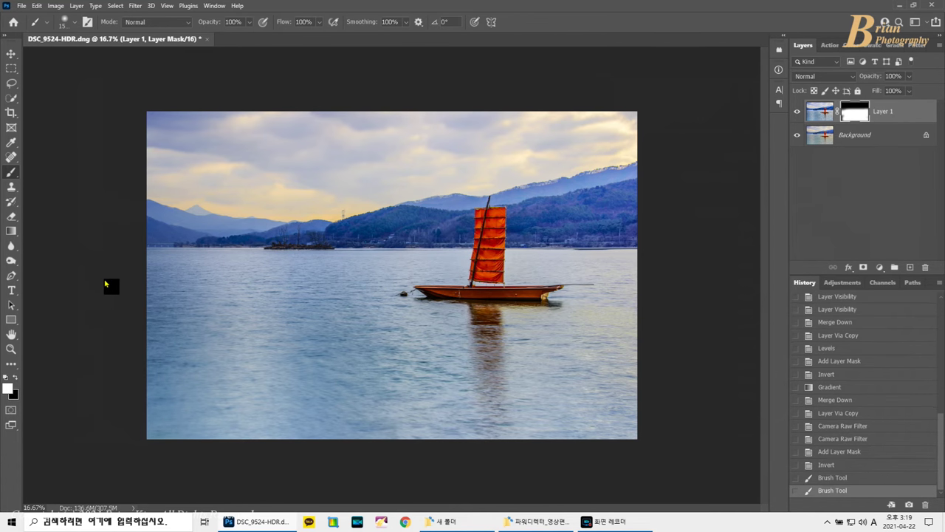
left_click(11, 217)
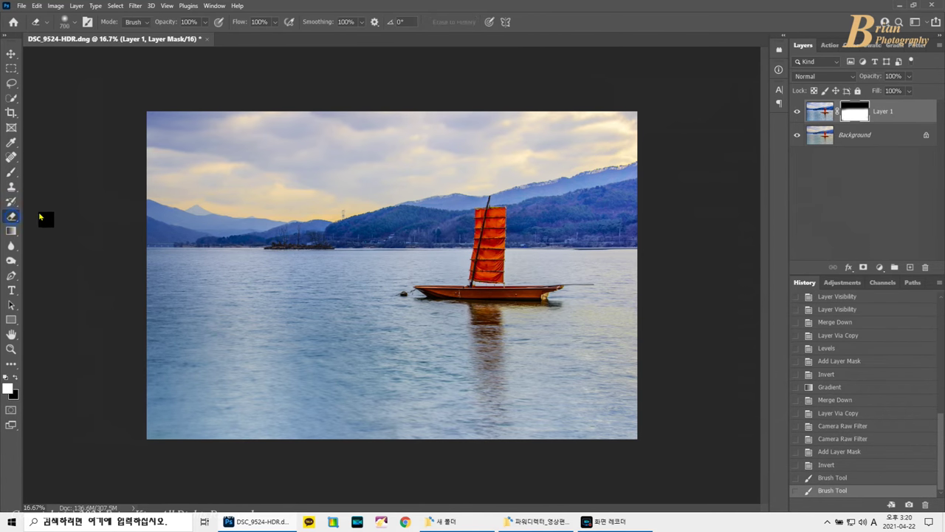
Step: Erase the mask over the sail, mast and boat hull with a 150 px eraser
key("bracketleft")
key("bracketleft")
key("bracketleft")
scroll(427, 296, "up", 1)
scroll(427, 296, "up", 1)
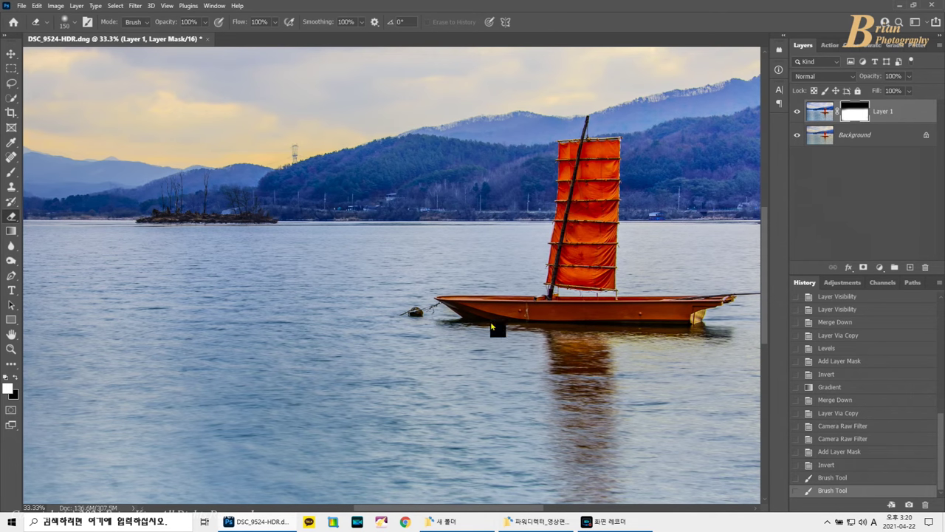
left_click(580, 177)
left_click(588, 164)
left_click(613, 209)
left_click(605, 285)
left_click(722, 309)
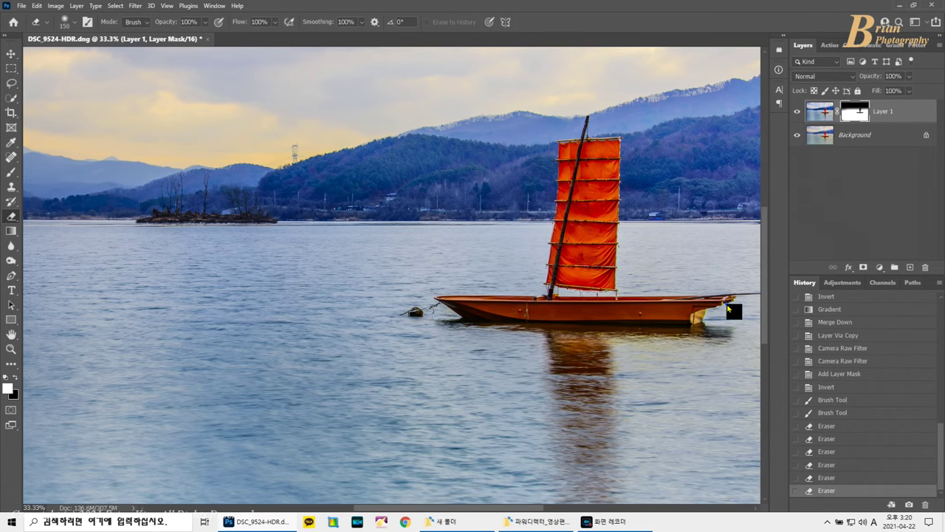
left_click(509, 329)
left_click(455, 311)
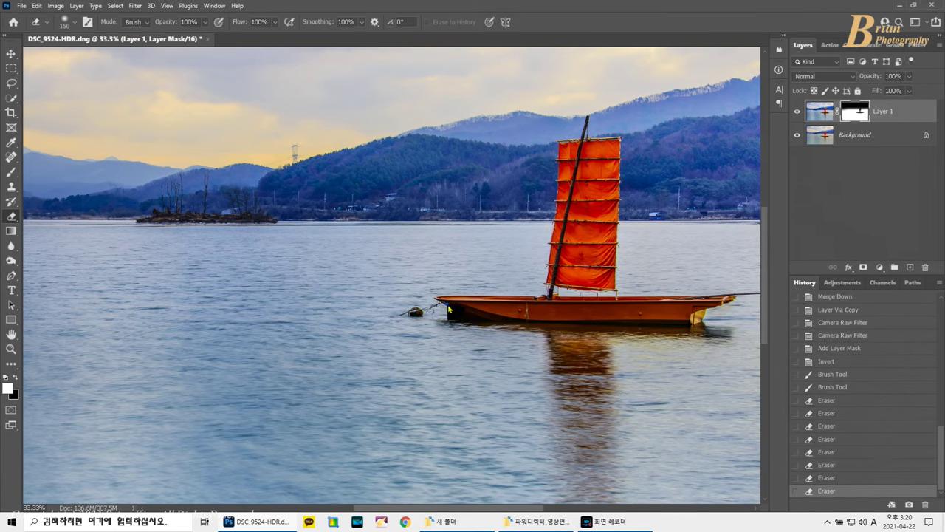
left_click(557, 286)
left_click(590, 191)
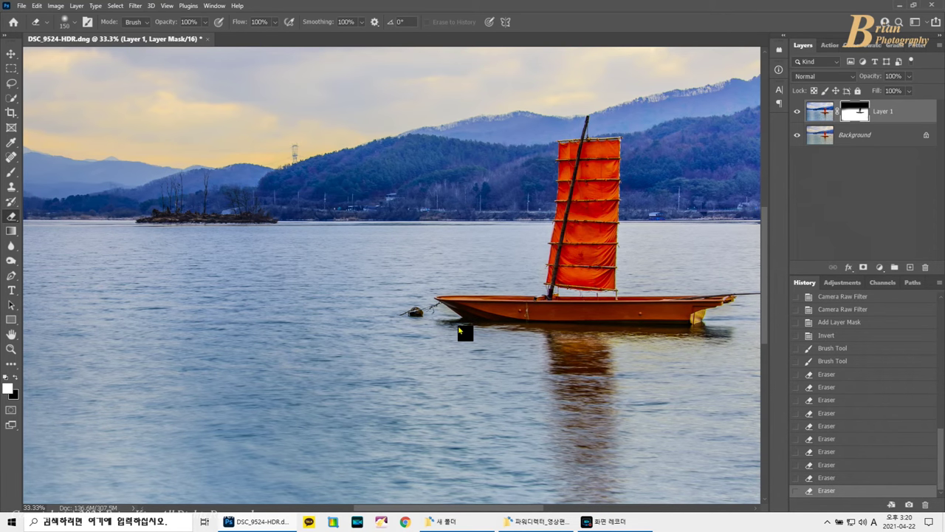
Step: Erase the effect around the buoy at 70 px, then merge down and duplicate the photo
key("bracketleft")
key("bracketleft")
key("bracketleft")
left_click(428, 320)
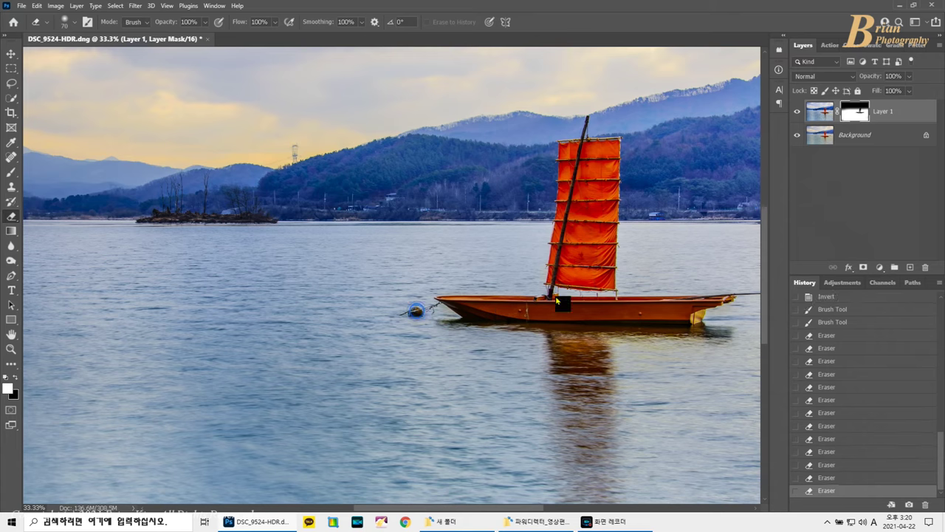
key("ctrl+0")
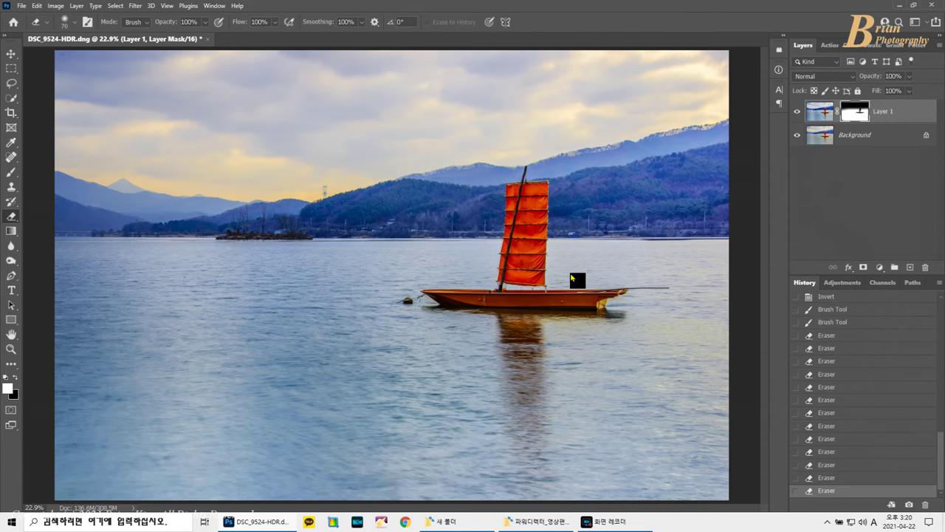
key("ctrl+e")
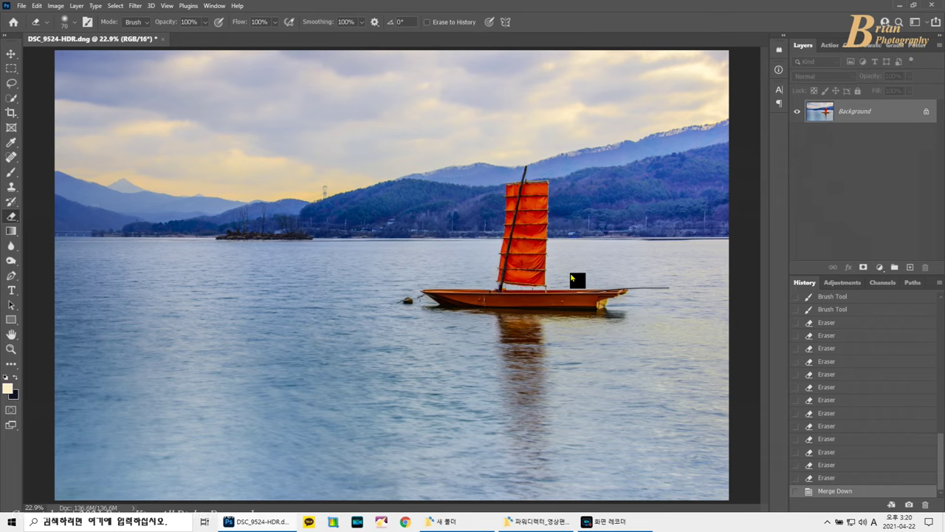
key("ctrl+j")
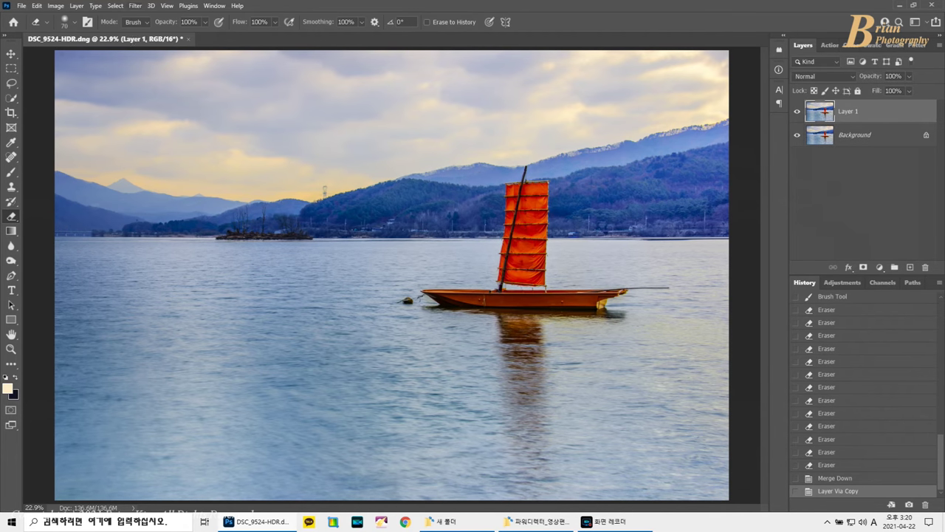
Step: Raise Blues saturation to +46 in Camera Raw's HSL Color Mixer on the new copy
left_click(137, 6)
left_click(172, 85)
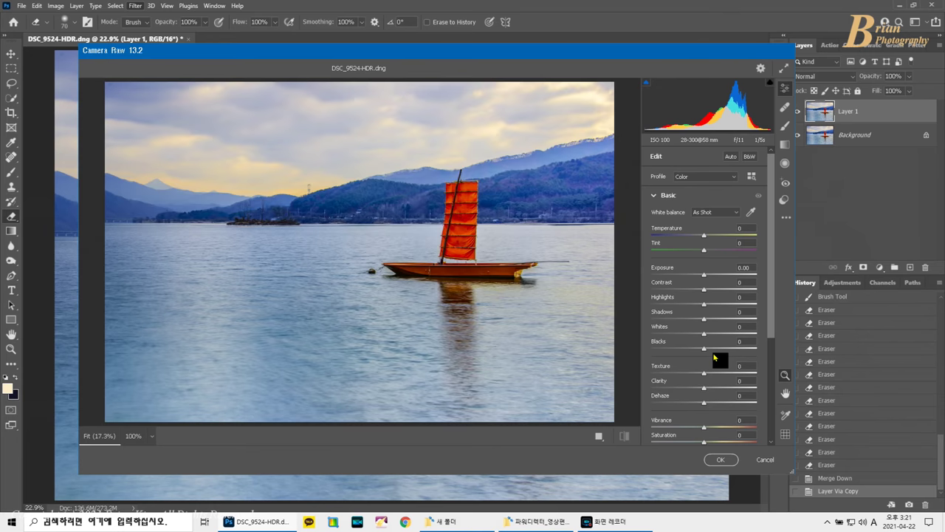
scroll(712, 388, "down", 5)
scroll(709, 354, "down", 5)
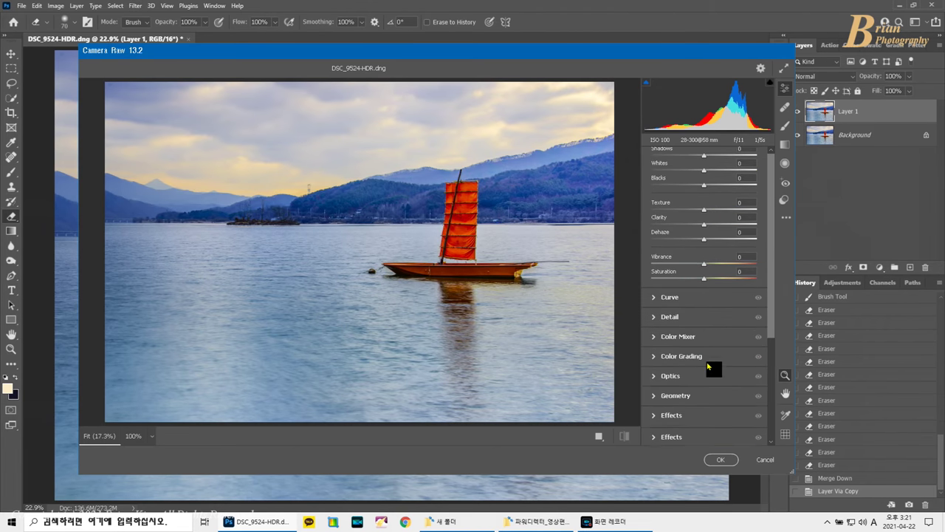
left_click(701, 339)
left_click_drag(705, 385, 729, 388)
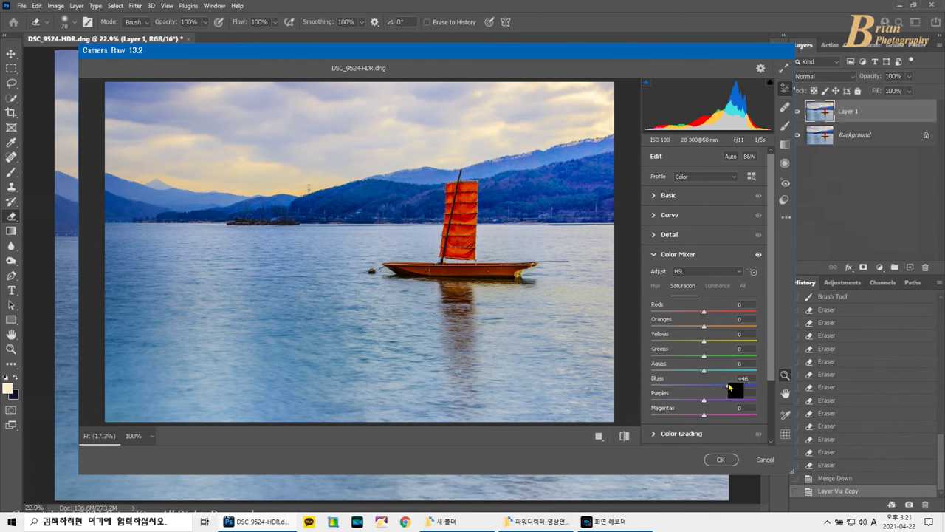
left_click(722, 461)
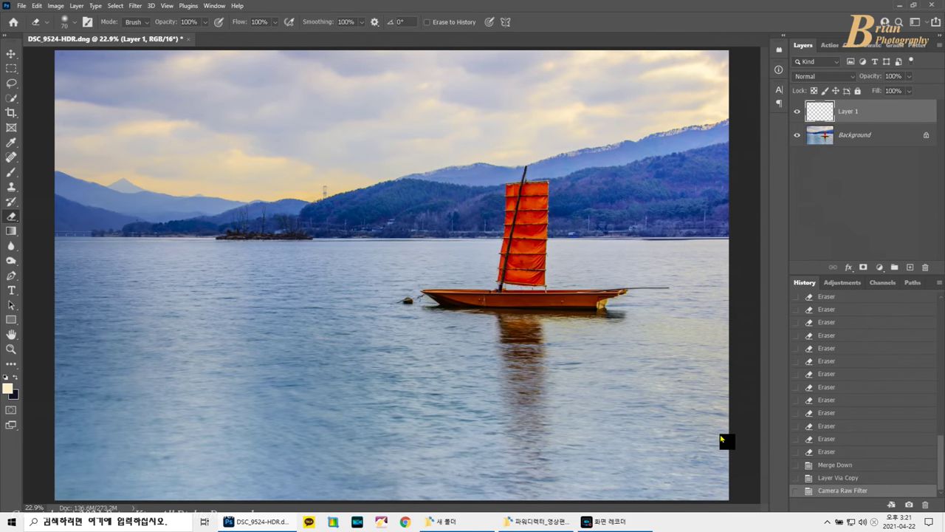
Step: Add an inverted mask, paint the water back in, merge down, and duplicate to Layer 1
left_click(863, 267)
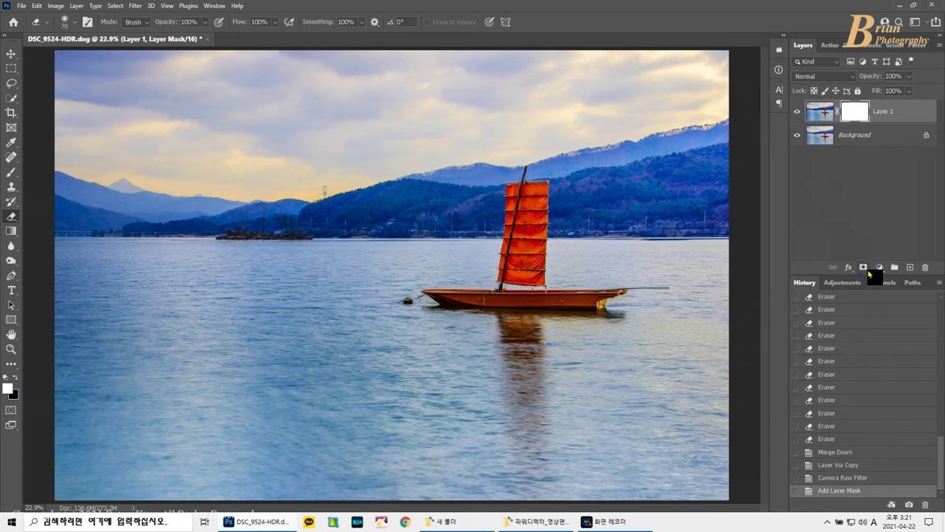
key("ctrl+i")
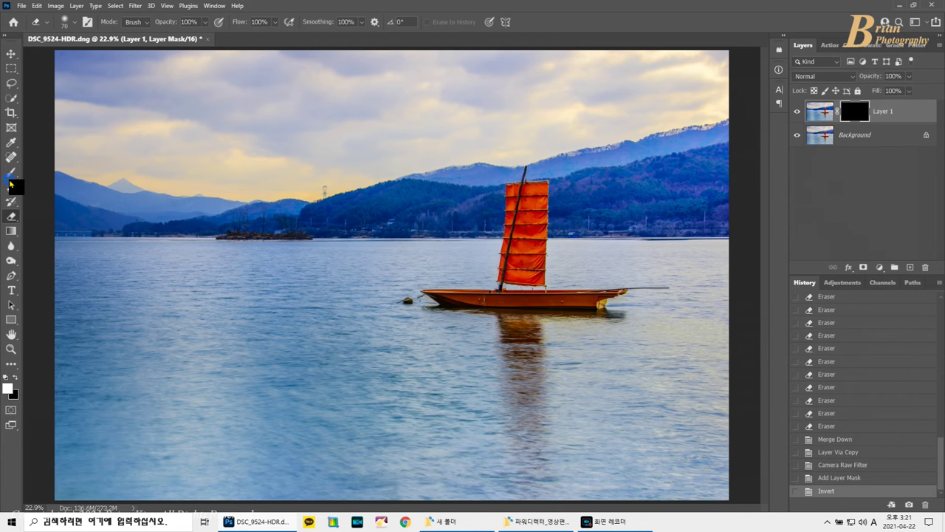
left_click(11, 171)
key("ctrl+minus")
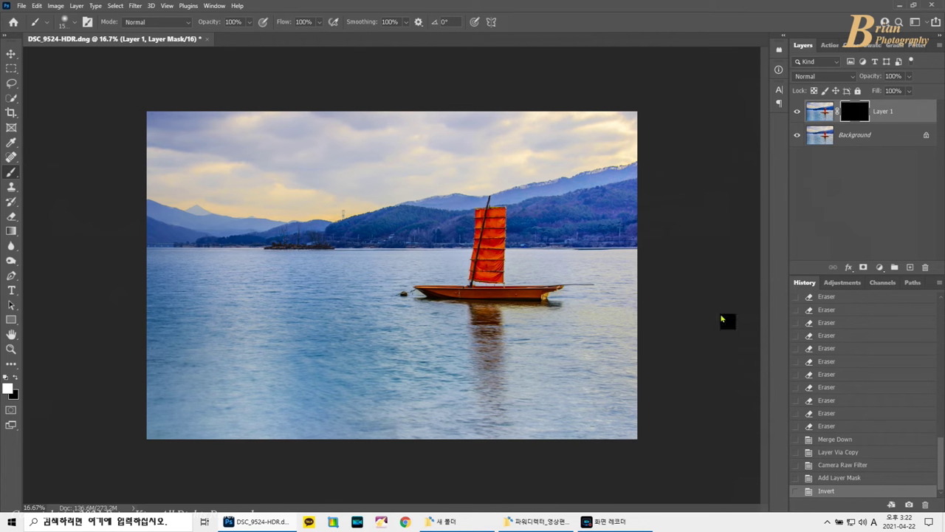
left_click(584, 365)
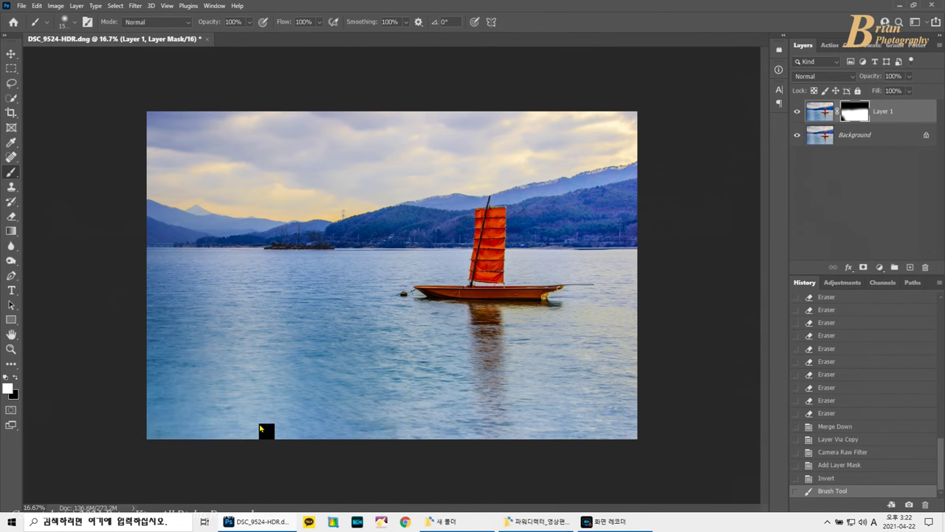
left_click(260, 429)
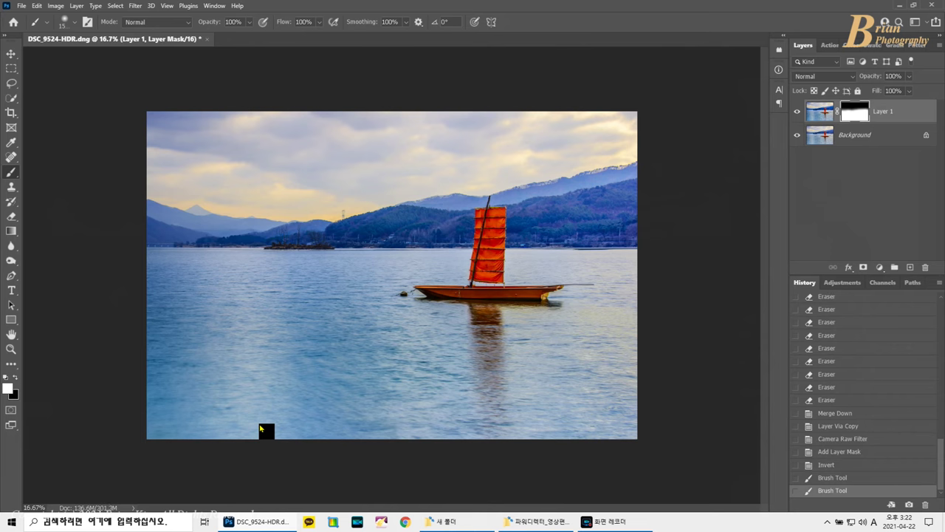
key("ctrl+e")
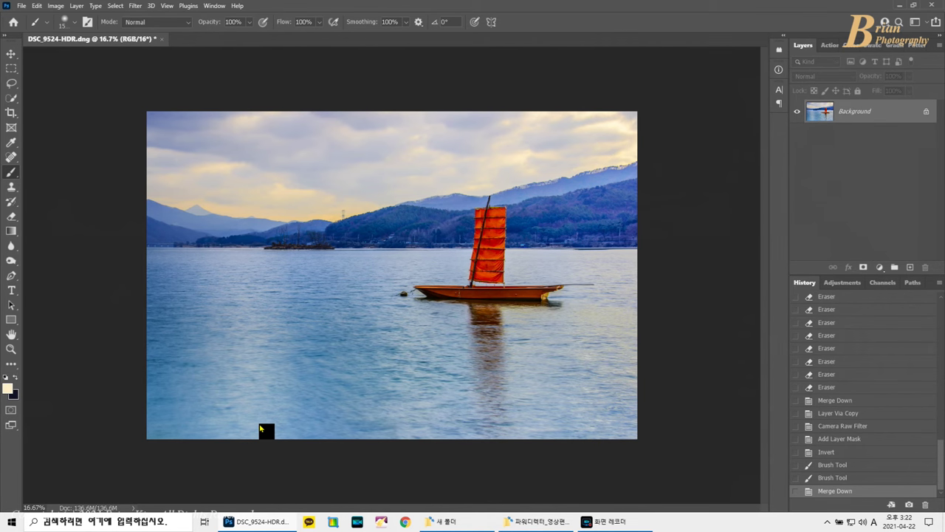
key("ctrl+j")
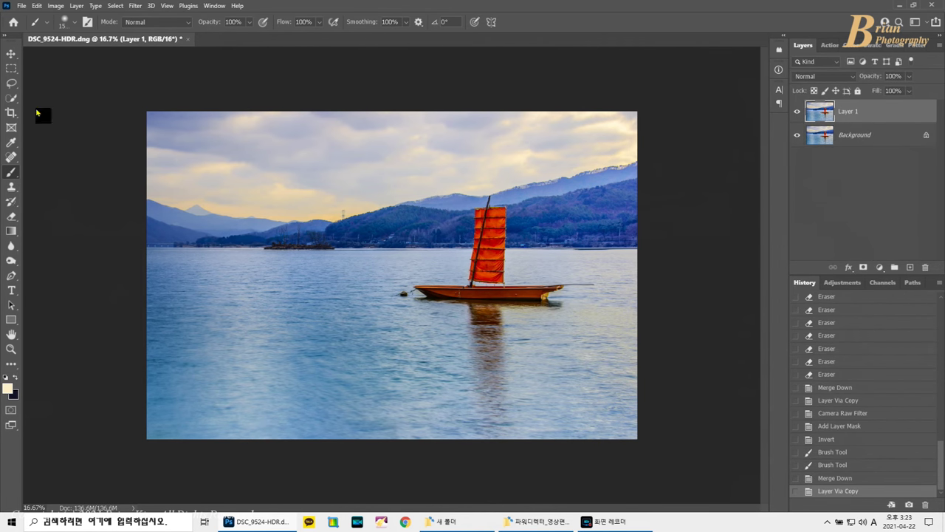
Step: Apply a Camera Raw Filter with Blues luminance +50 and Shadows +42
left_click(142, 7)
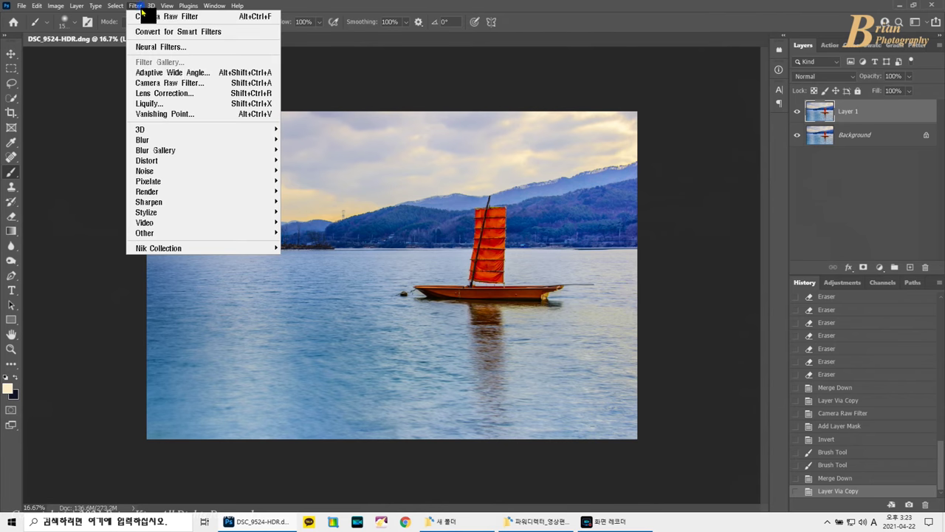
left_click(174, 83)
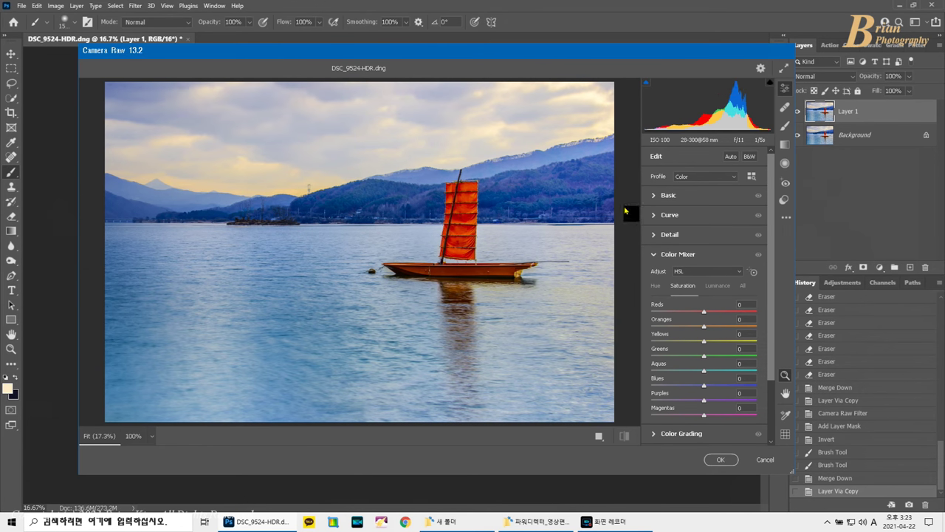
left_click(722, 286)
left_click(733, 385)
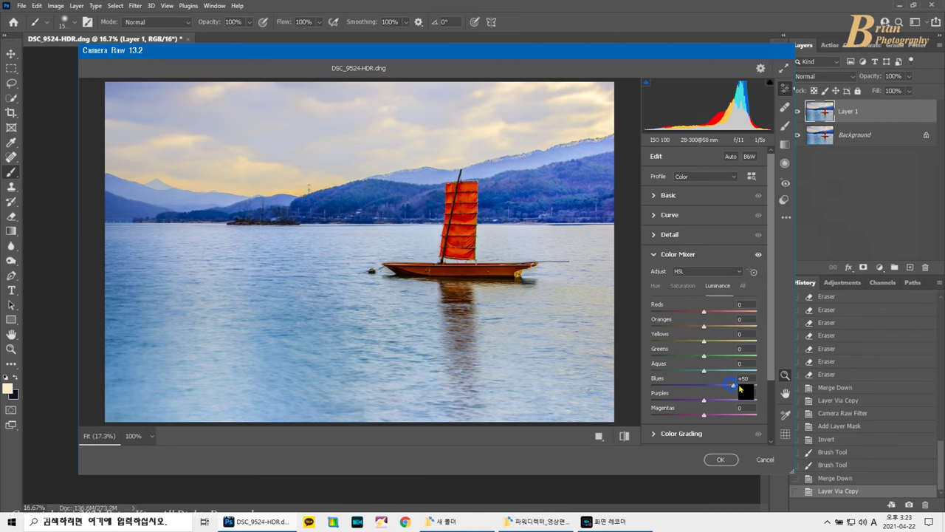
left_click(669, 195)
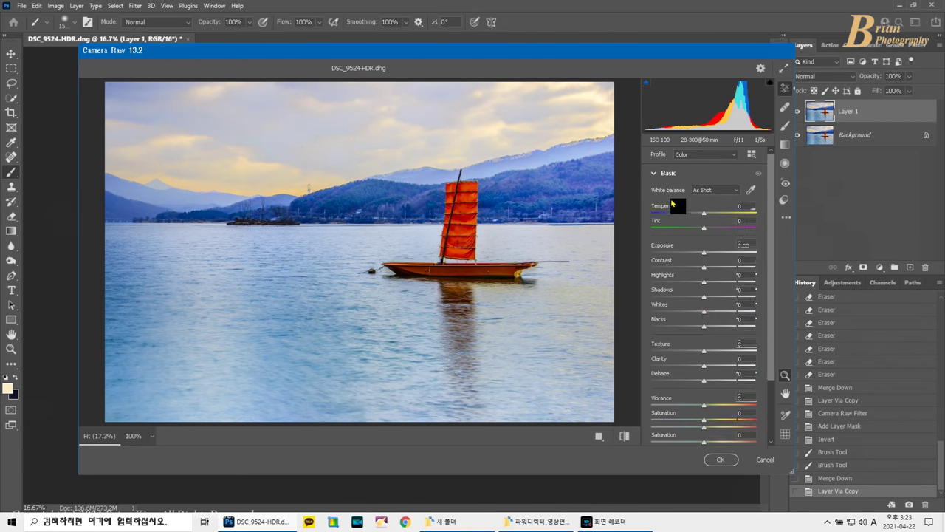
left_click(734, 297)
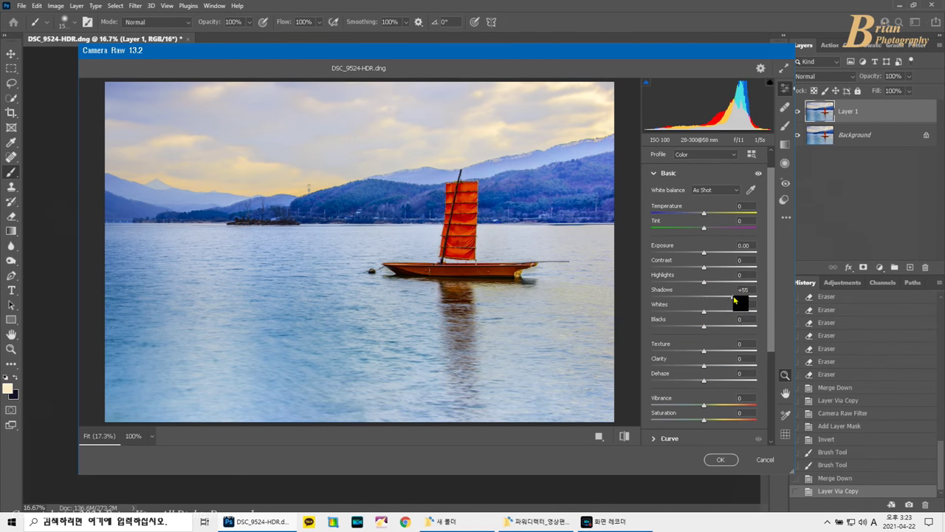
left_click_drag(734, 298, 726, 298)
left_click(720, 460)
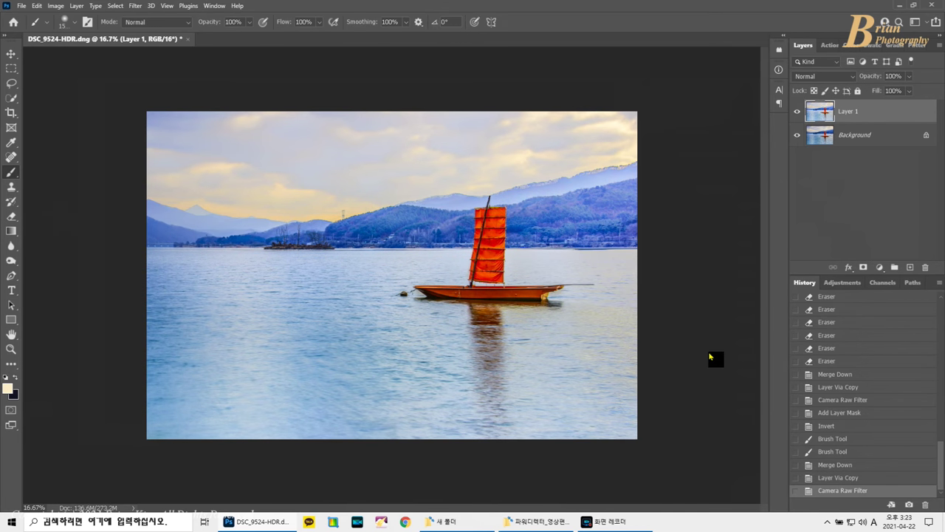
Step: Add an inverted mask and paint it white through a Quick Selection of the mountain range
left_click(862, 268)
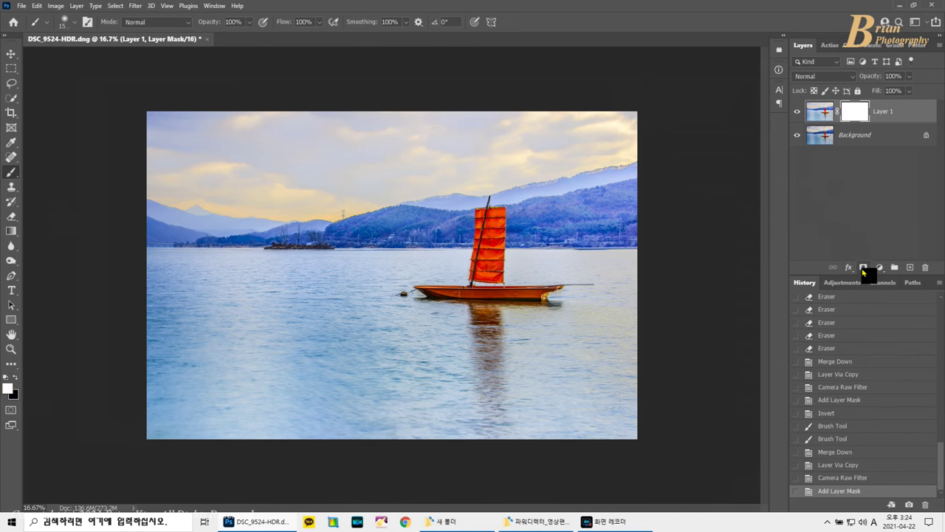
key("ctrl+i")
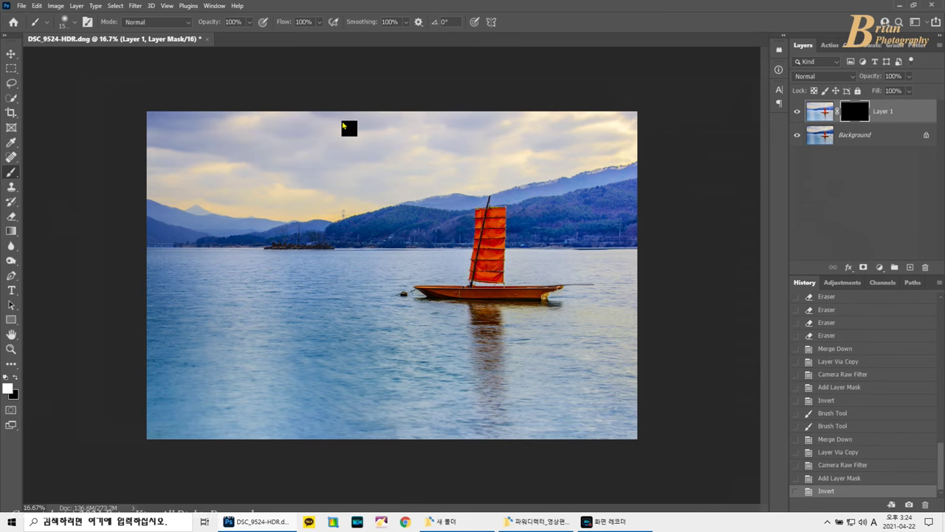
key("w")
mouse_move(172, 229)
left_mouse_down()
mouse_move(364, 236)
mouse_move(517, 204)
mouse_move(633, 226)
mouse_move(657, 219)
left_mouse_up()
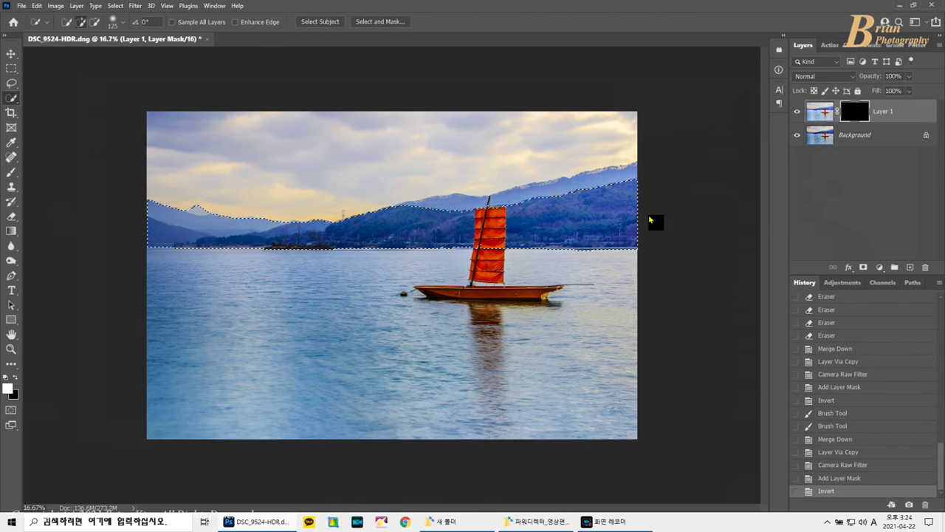
left_click(11, 173)
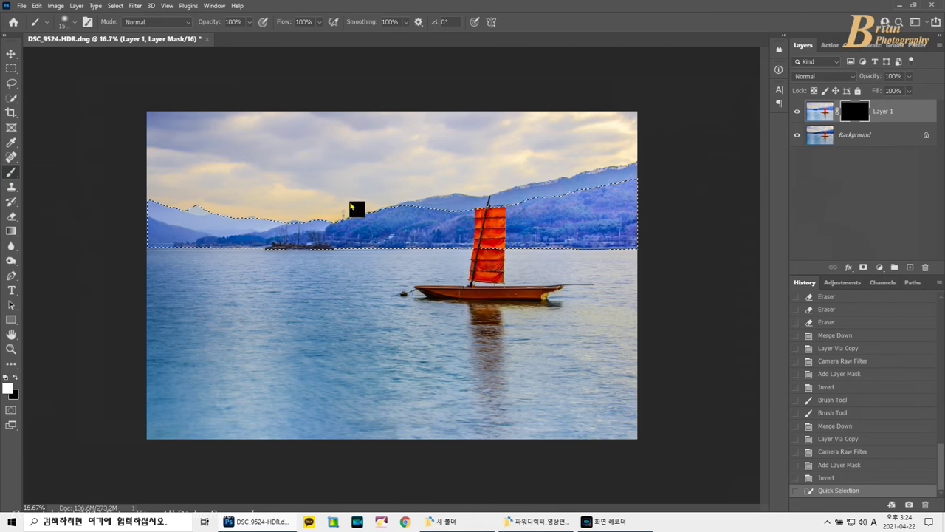
left_click(444, 184)
key("ctrl+d")
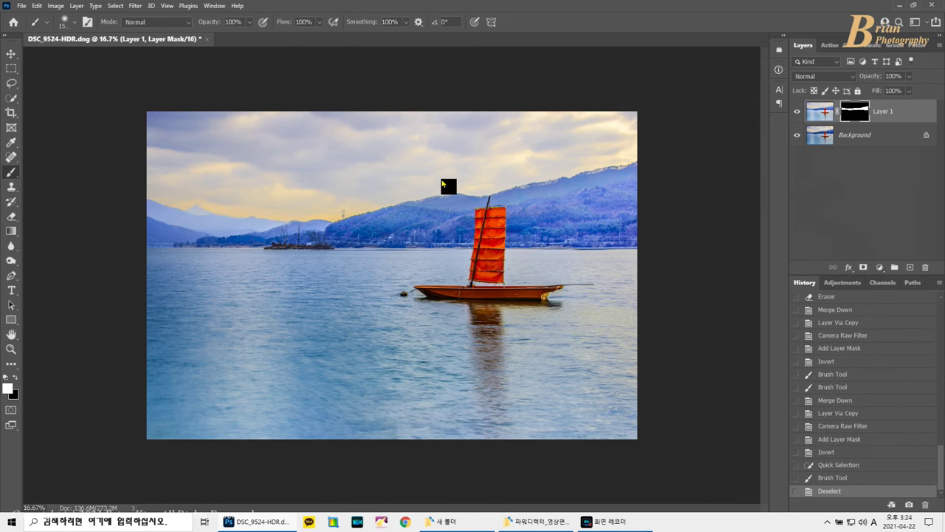
Step: Set up the Eraser at 48% opacity with a larger brush size
left_click(12, 215)
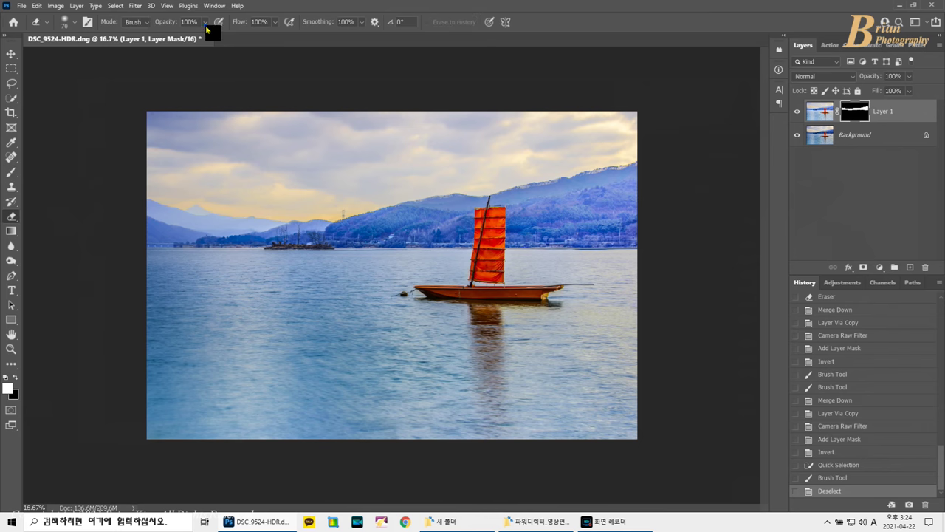
key("bracketright")
key("bracketright")
key("4")
key("8")
key("bracketright")
Step: Soften the mask over the left mountains and right ridge, then merge down
left_click_drag(200, 219, 264, 205)
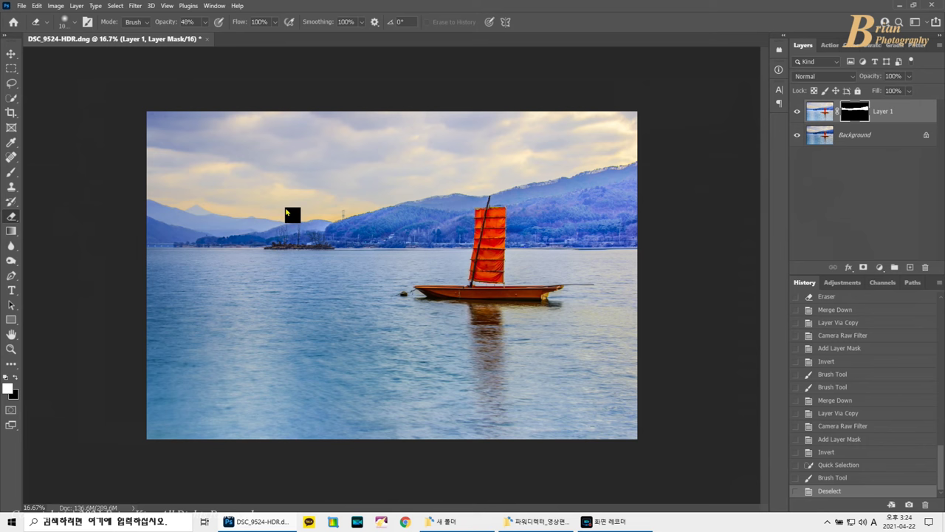
left_click_drag(629, 166, 562, 152)
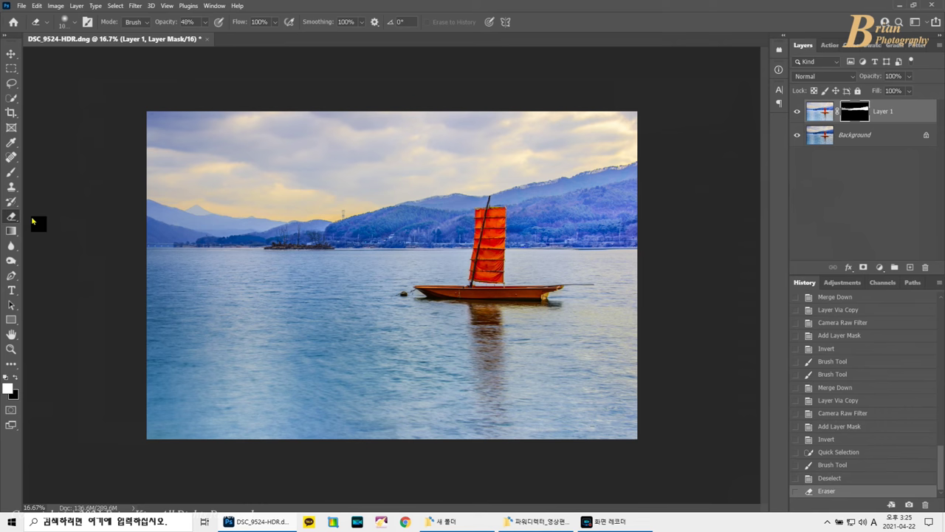
key("ctrl+e")
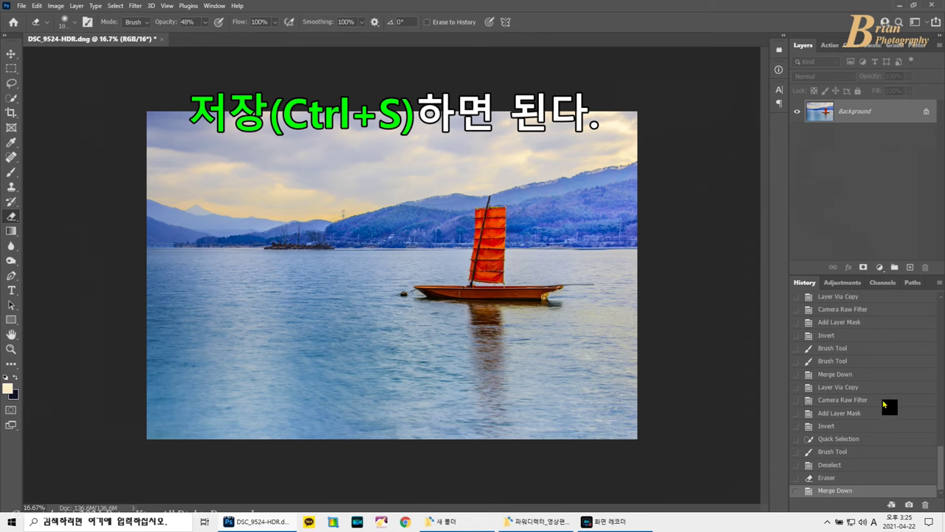
left_click_drag(940, 462, 887, 277)
left_click(845, 299)
scroll(844, 473, "down", 5)
left_click(844, 491)
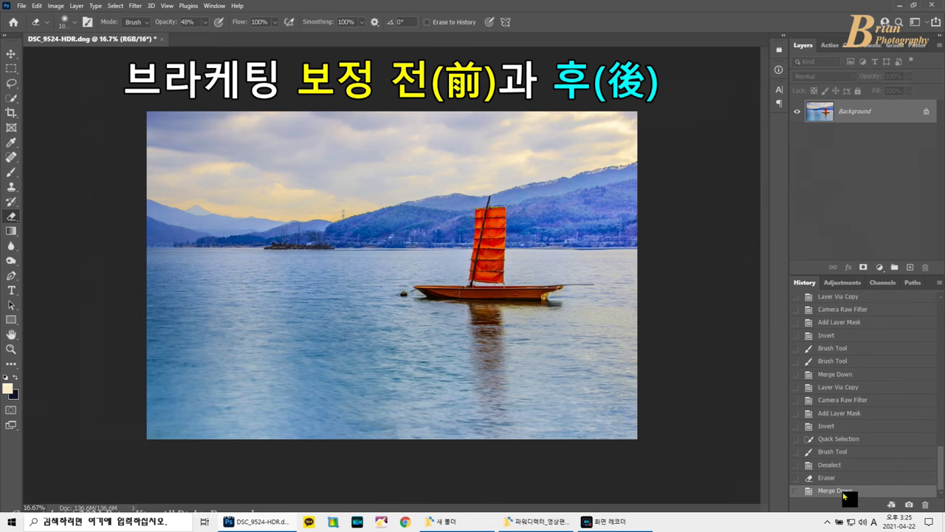
scroll(844, 301, "up", 5)
left_click(844, 301)
scroll(844, 487, "down", 5)
left_click(844, 491)
scroll(844, 301, "up", 5)
left_click(844, 302)
scroll(844, 488, "down", 5)
left_click(844, 491)
scroll(844, 302, "up", 5)
left_click(844, 302)
scroll(844, 487, "down", 5)
left_click(844, 491)
scroll(844, 301, "up", 5)
left_click(844, 301)
scroll(844, 488, "down", 5)
left_click(845, 491)
scroll(844, 301, "up", 5)
left_click(844, 302)
scroll(844, 488, "down", 5)
left_click(844, 491)
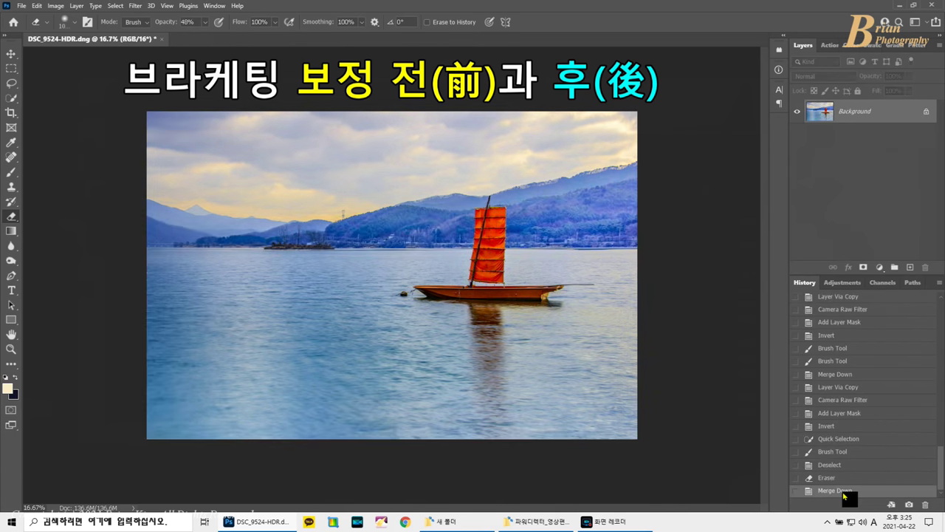